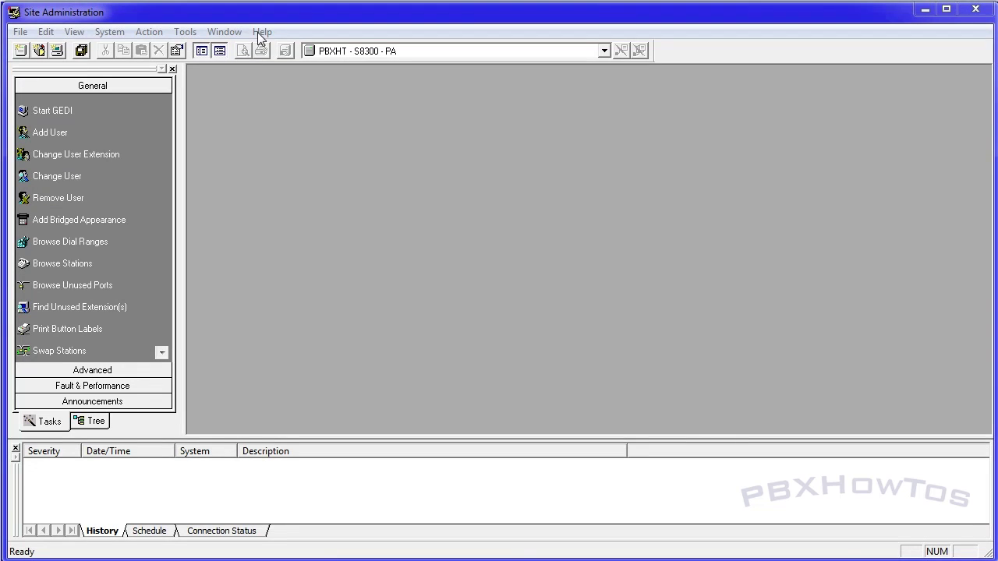
Check the installed version and build information of the program, then dismiss it
left_click(258, 32)
left_click(296, 48)
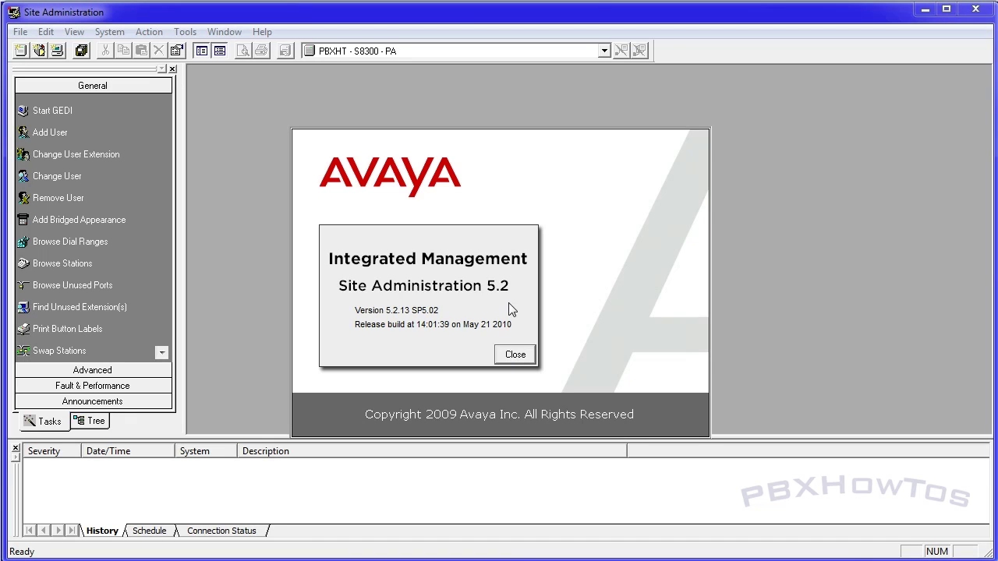
left_click(514, 355)
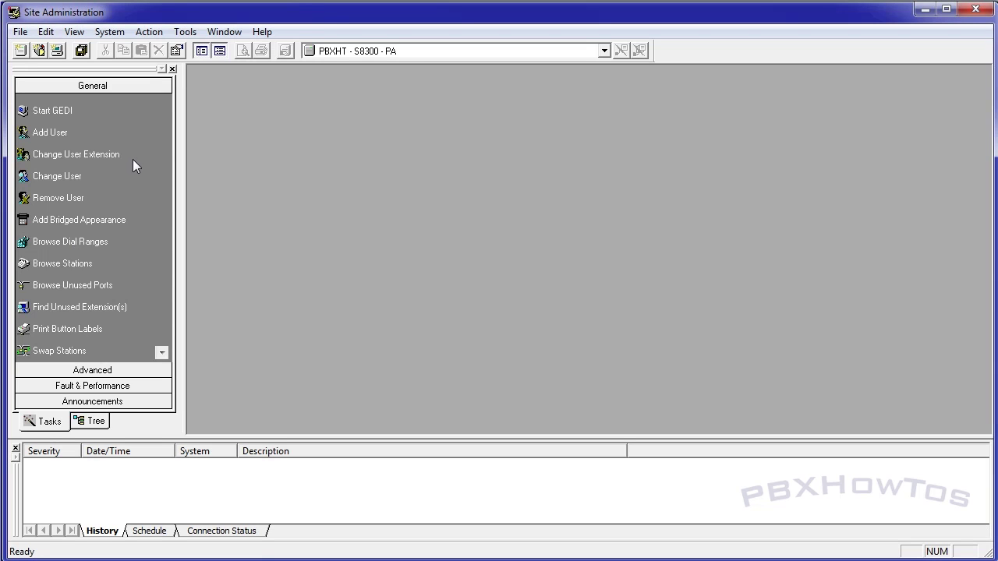
Start a GEDI session with the voice system and open the station form using the command "ch sta 1000"
left_click(55, 110)
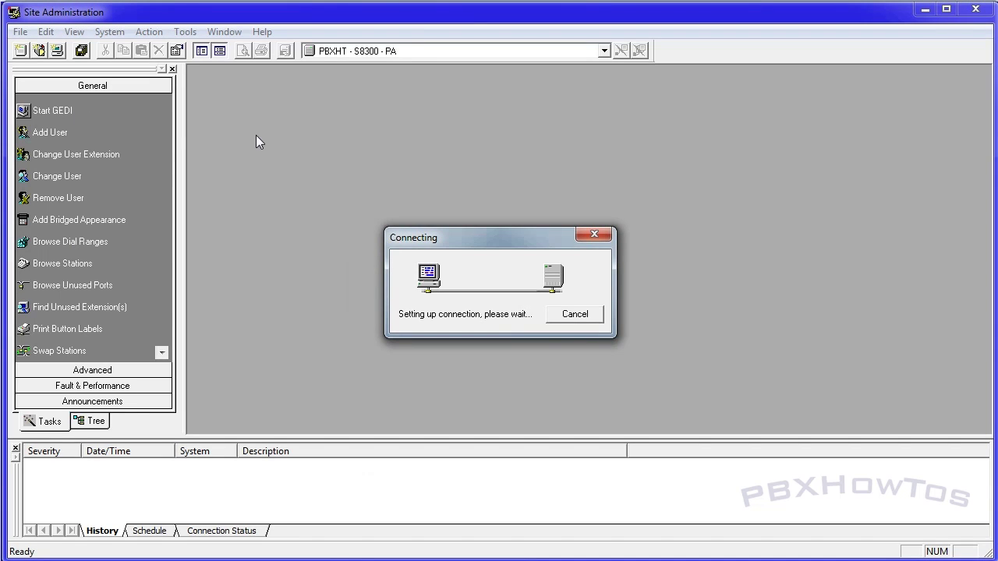
left_click(669, 466)
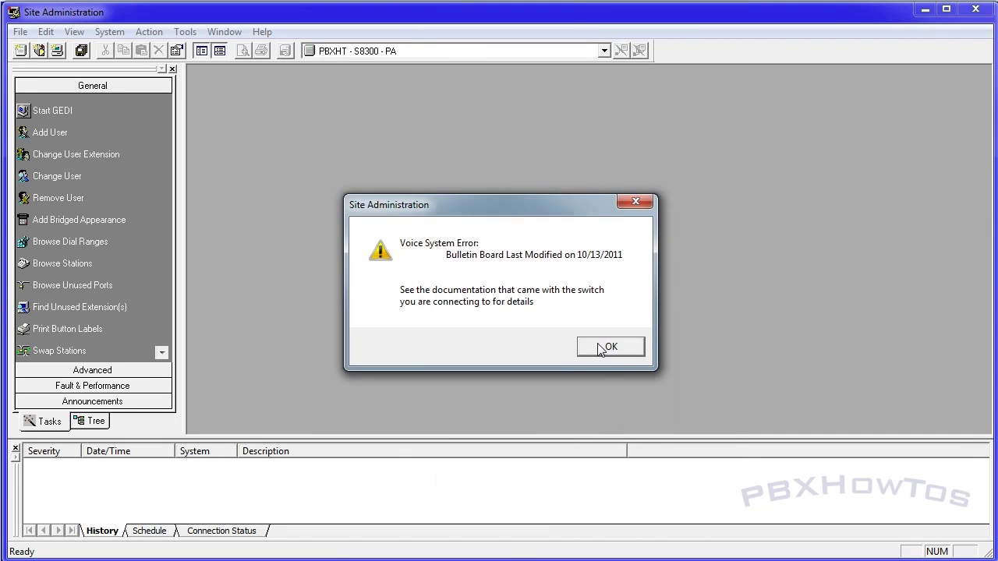
left_click(601, 348)
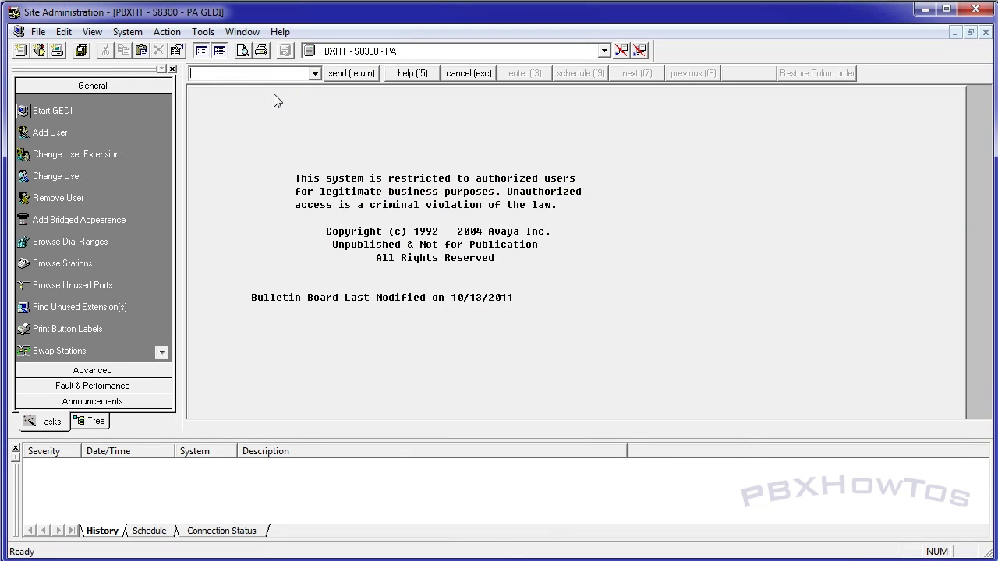
type("ch sta 1000")
key("Return")
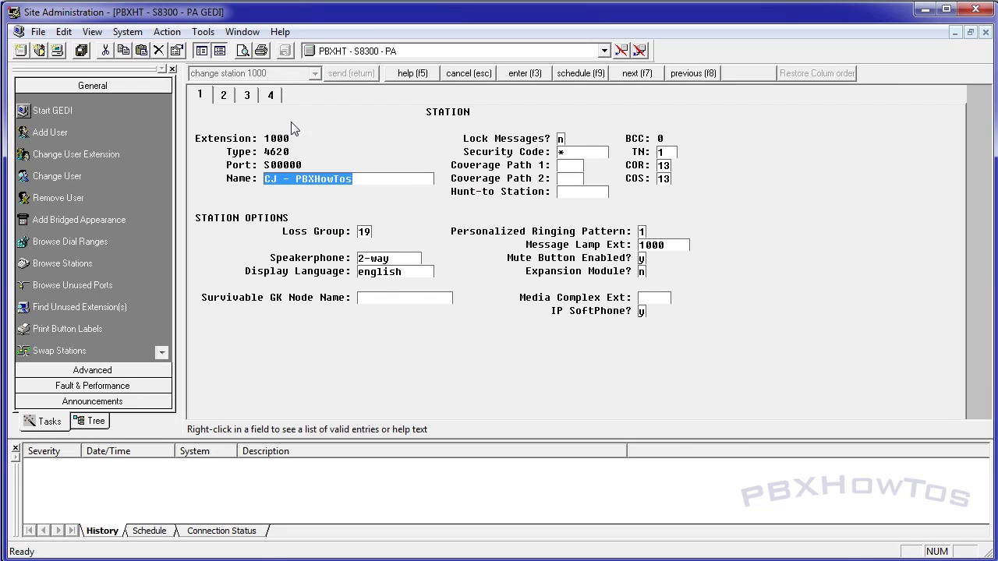
Check the valid entries for the Speakerphone field and the allowed range for Loss Group on station 1000
right_click(392, 258)
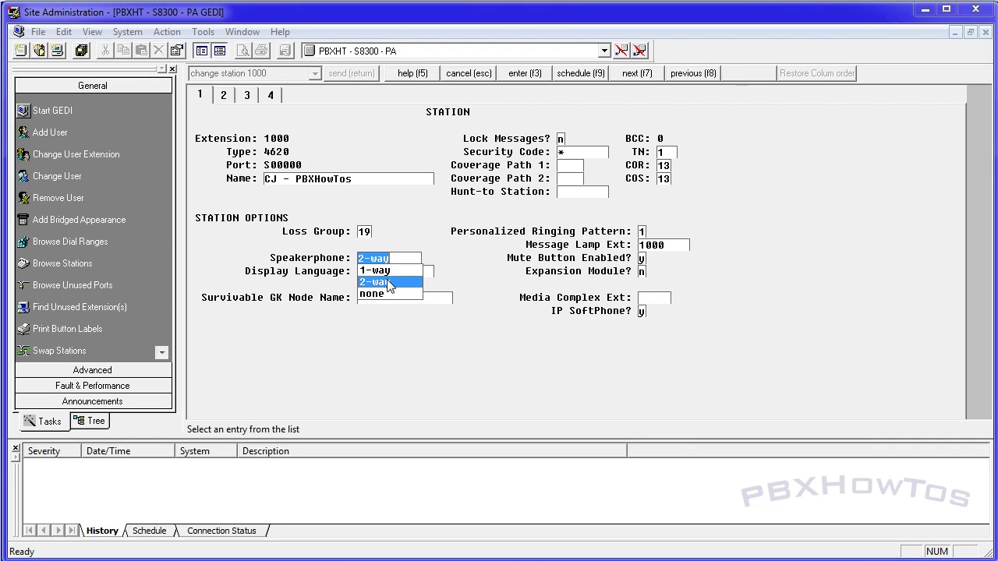
left_click(390, 271)
key("alt+Down")
left_click(395, 283)
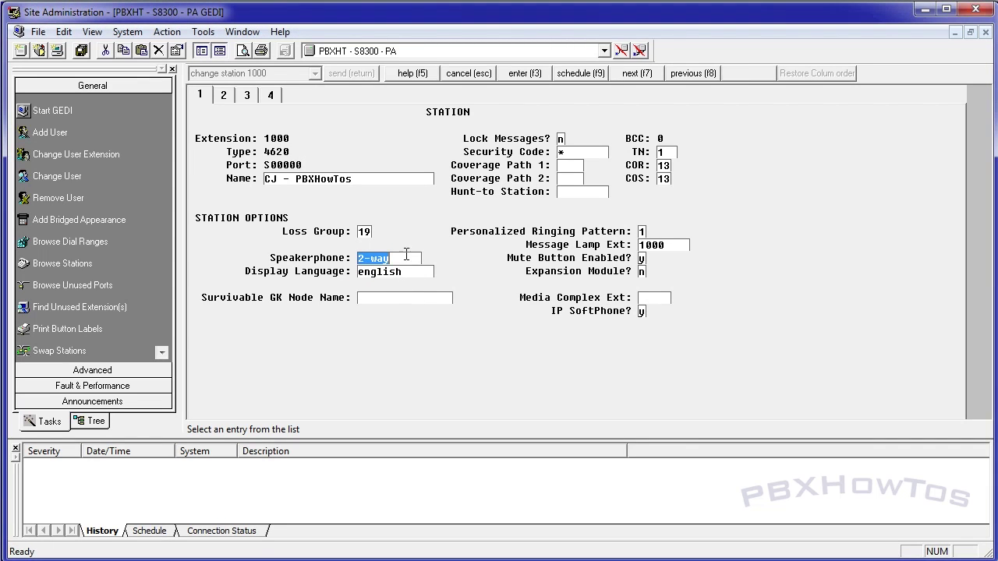
left_click(362, 232)
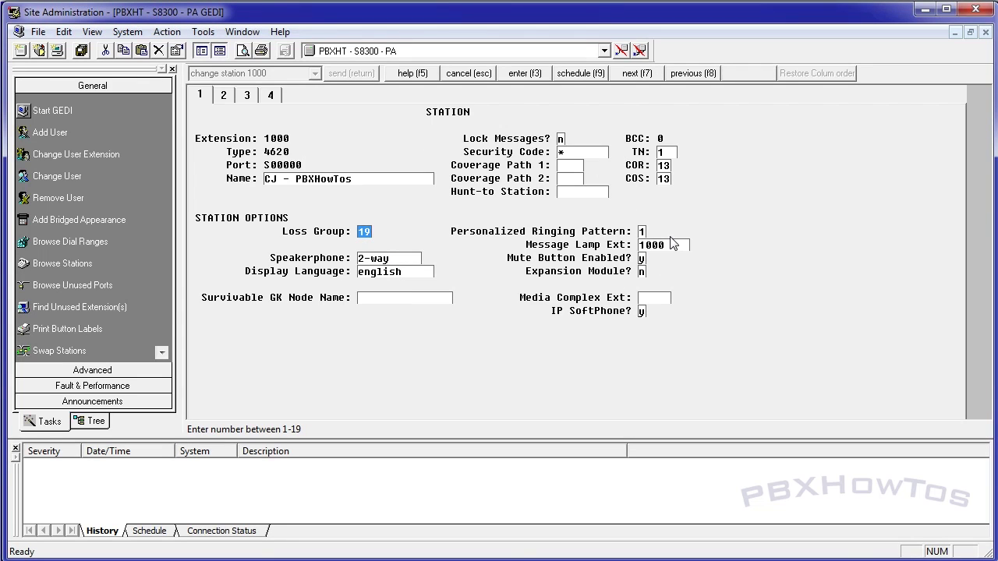
Review the remaining pages of the station 1000 form, then cancel the command and close the GEDI session
left_click(224, 95)
left_click(248, 95)
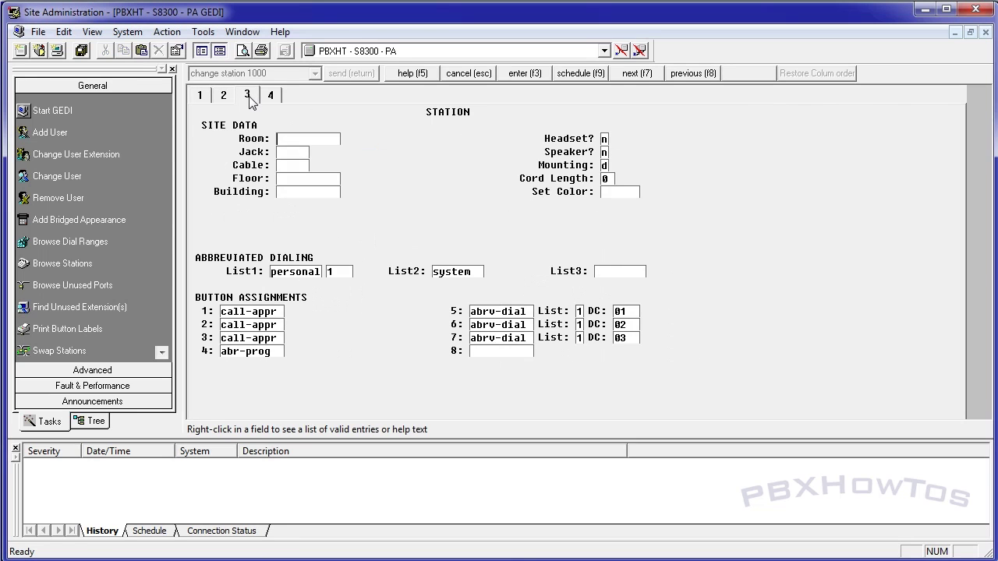
left_click(272, 95)
left_click(202, 96)
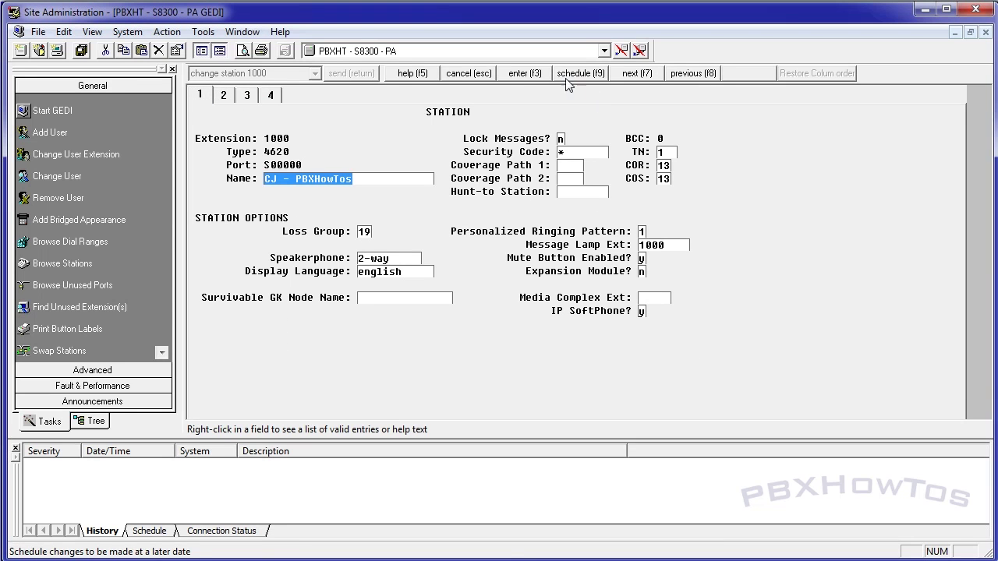
left_click(478, 78)
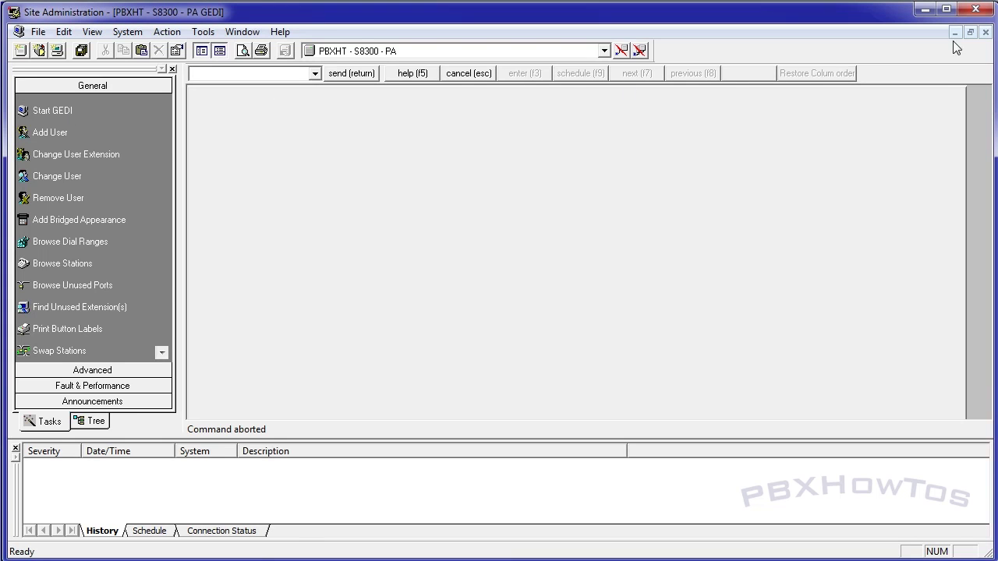
left_click(984, 32)
left_click(983, 32)
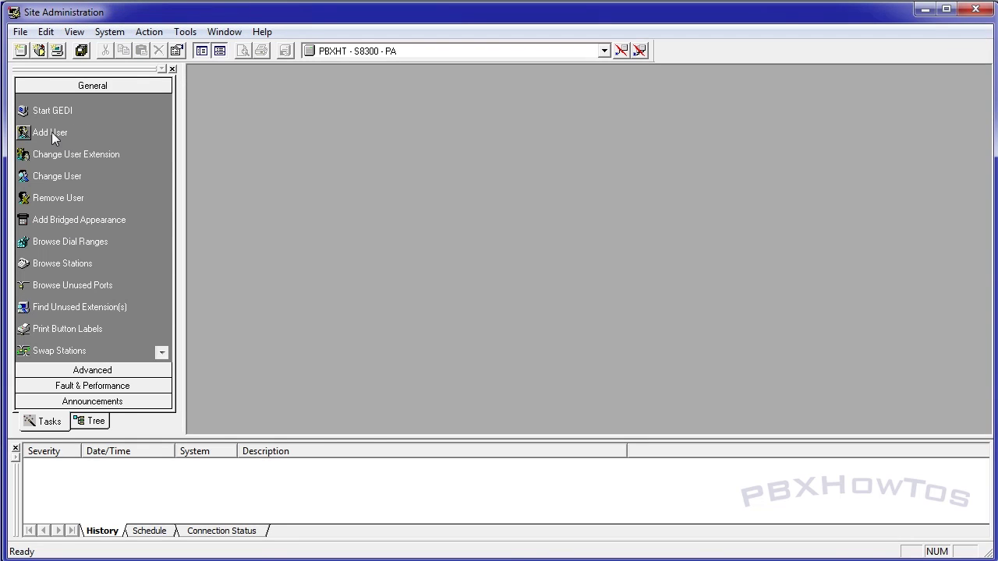
Browse the dial ranges and compare those defined for the attd, fac and dac types
left_click(67, 236)
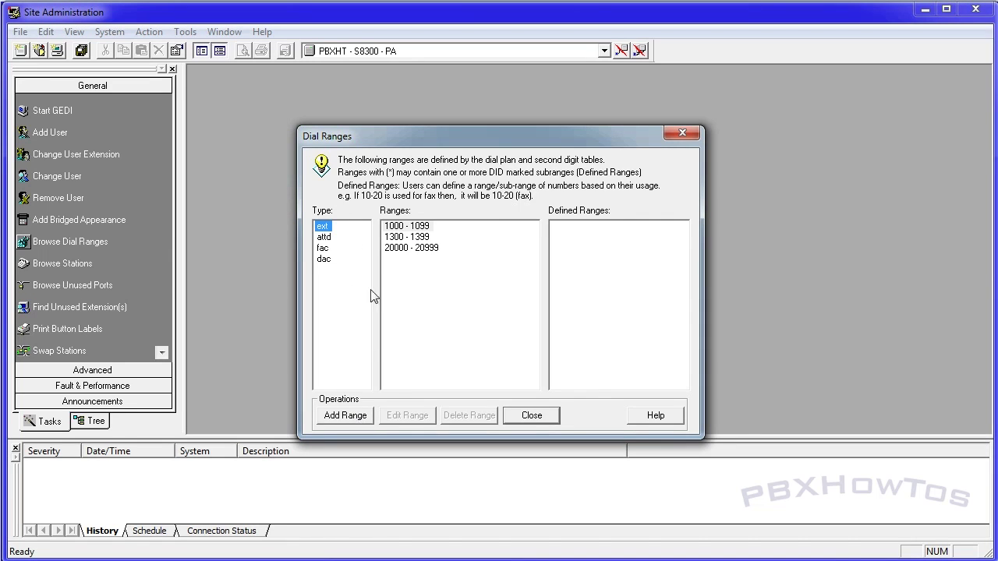
left_click(331, 237)
left_click(322, 248)
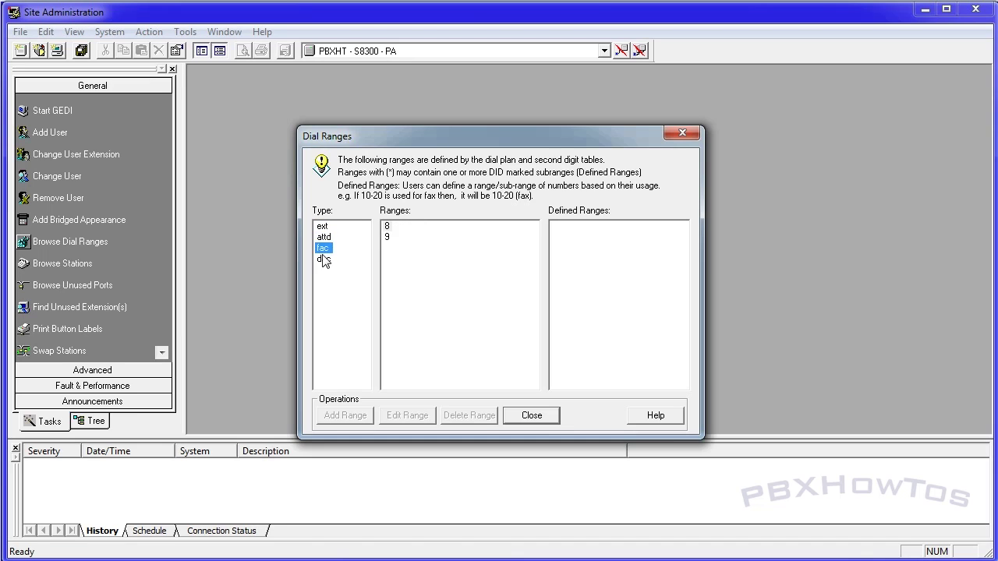
left_click(323, 258)
left_click(322, 248)
left_click(327, 235)
left_click(326, 248)
left_click(326, 259)
left_click(327, 250)
left_click(323, 258)
left_click(326, 253)
left_click(326, 260)
left_click(324, 249)
left_click(322, 261)
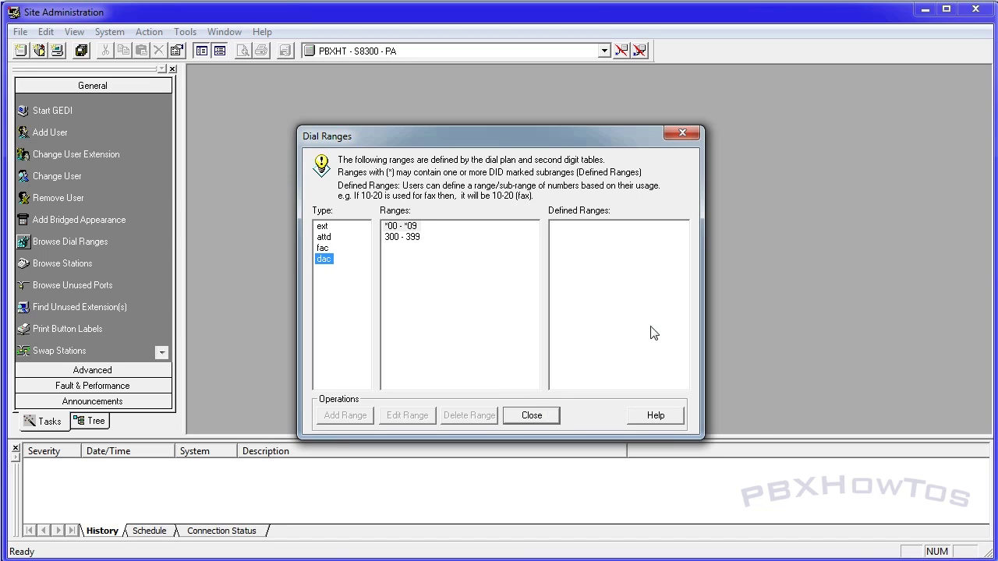
Examine the extension (ext) dial ranges, then close the dial range browser
left_click(401, 226)
left_click(322, 226)
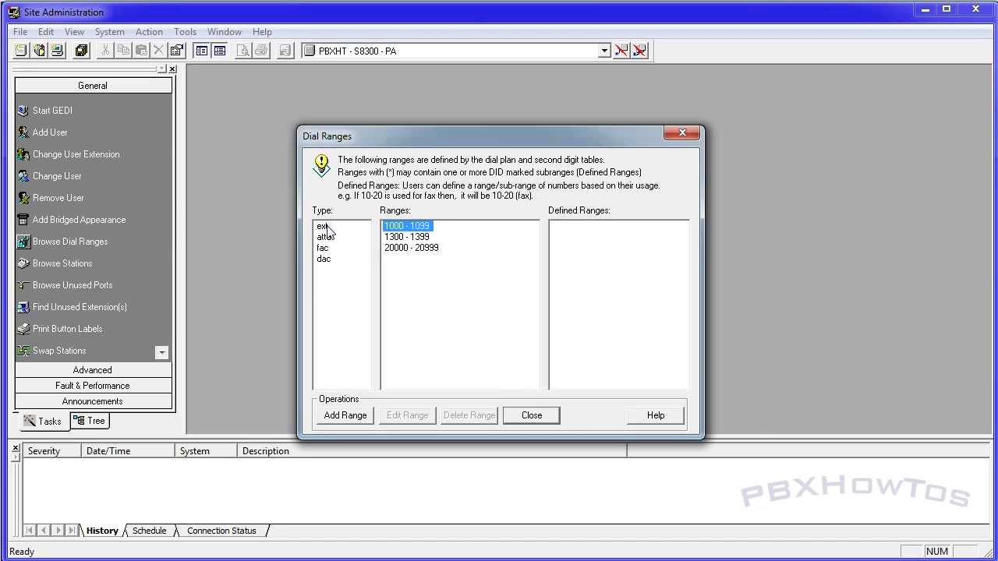
left_click(421, 228)
left_click(422, 237)
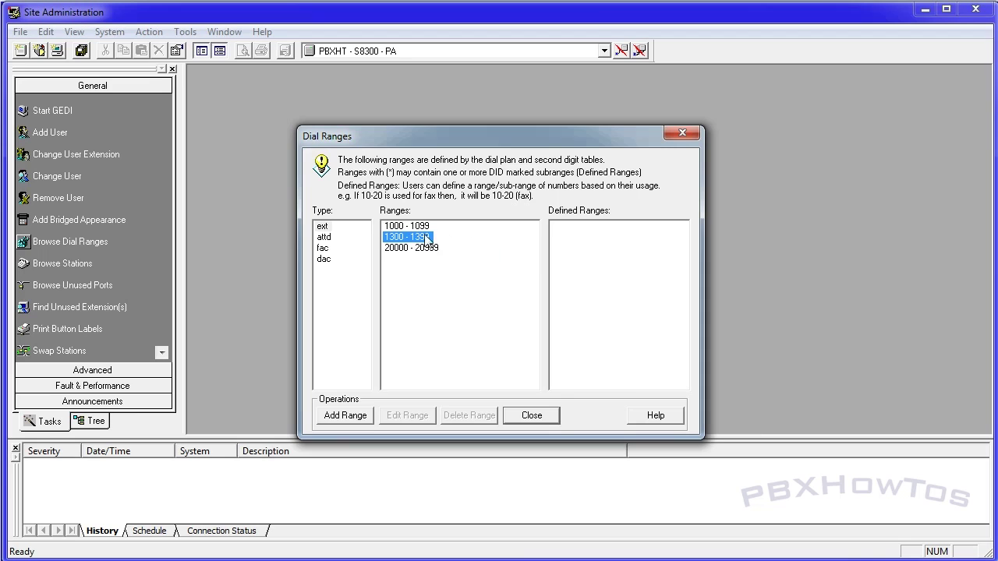
left_click(520, 415)
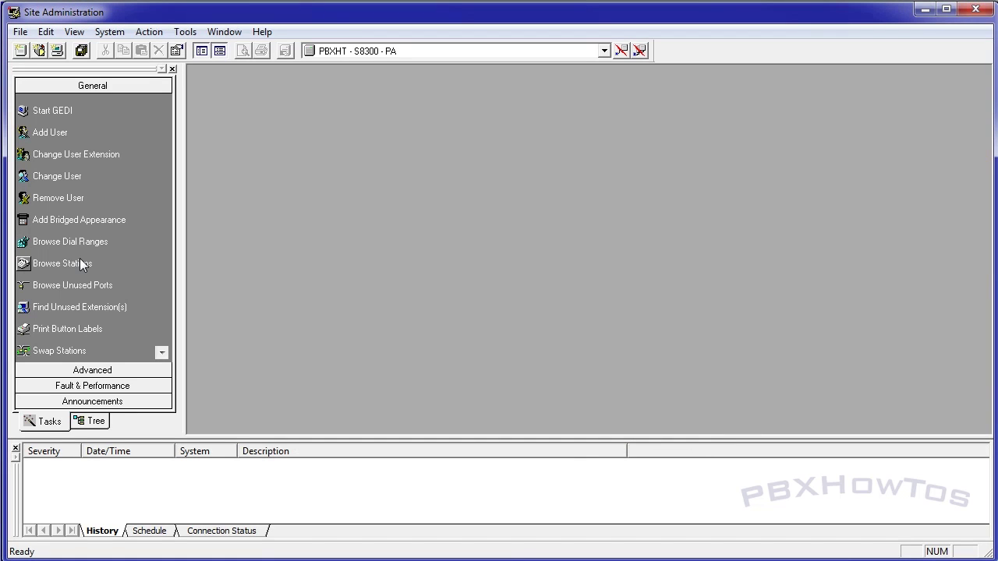
Look at the set types offered as a criterion for browsing stations, then cancel without browsing
left_click(81, 264)
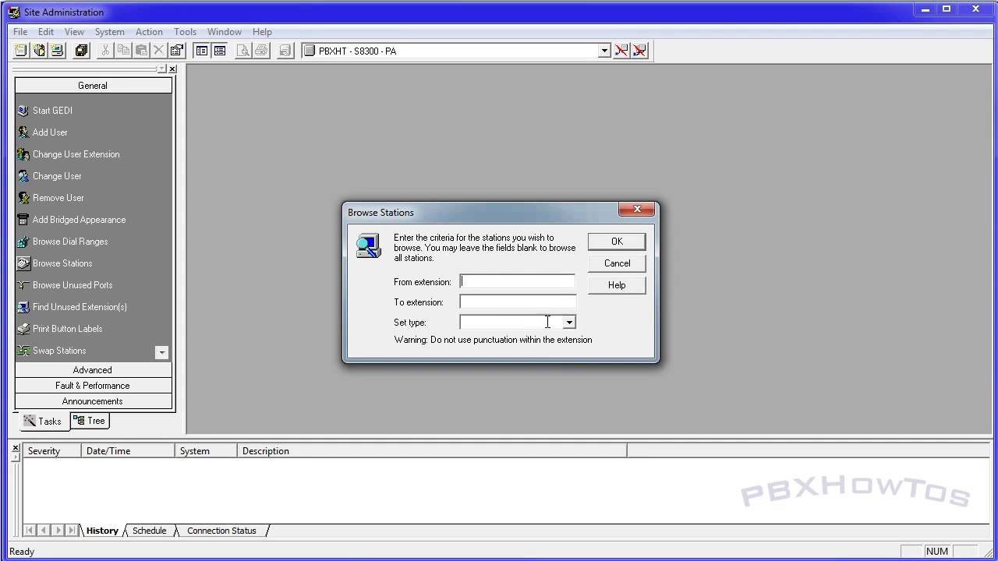
left_click(569, 322)
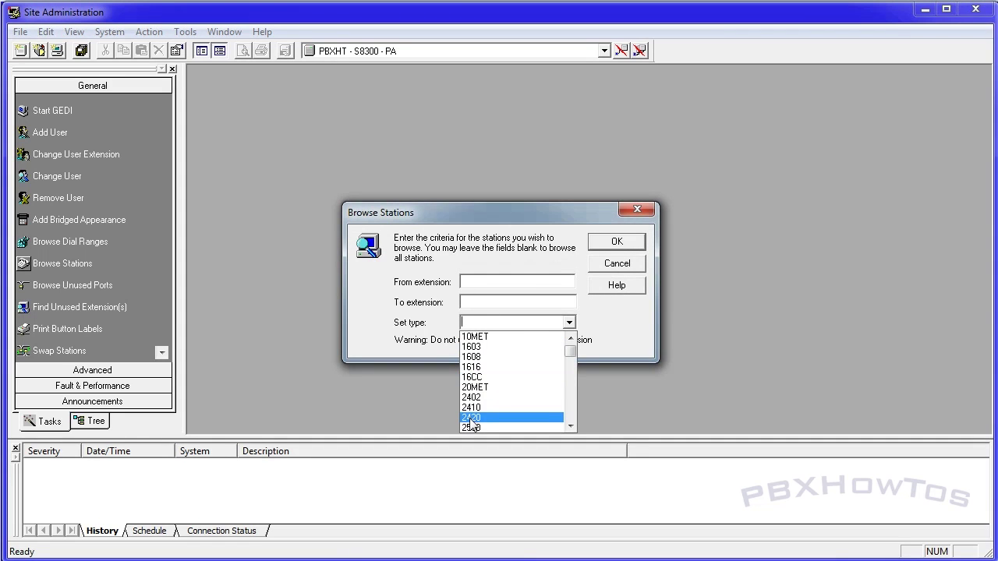
left_click(585, 324)
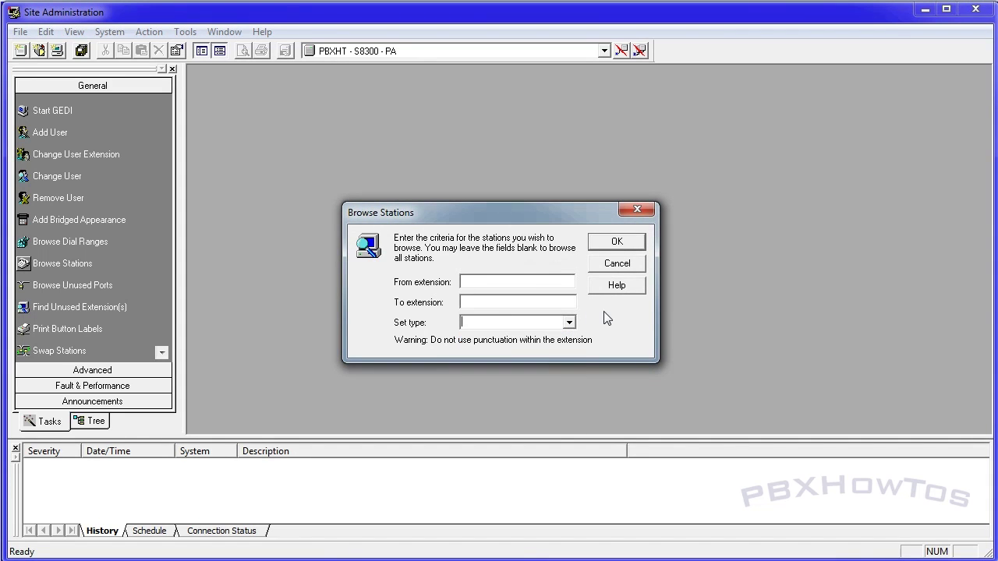
left_click(618, 265)
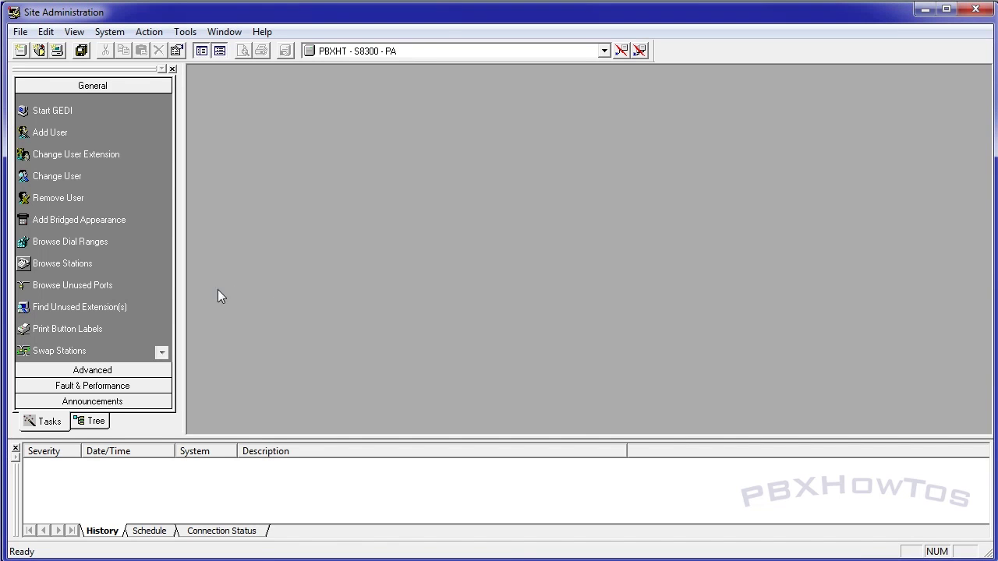
Browse the unused ports, looking over the port list and its export and print options, then close it
left_click(77, 287)
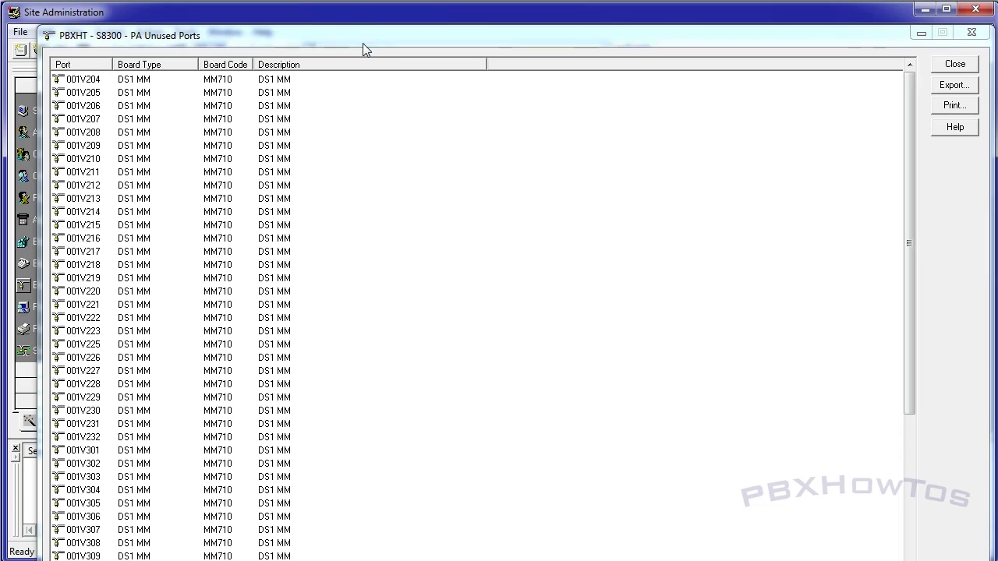
left_click_drag(368, 55, 395, 119)
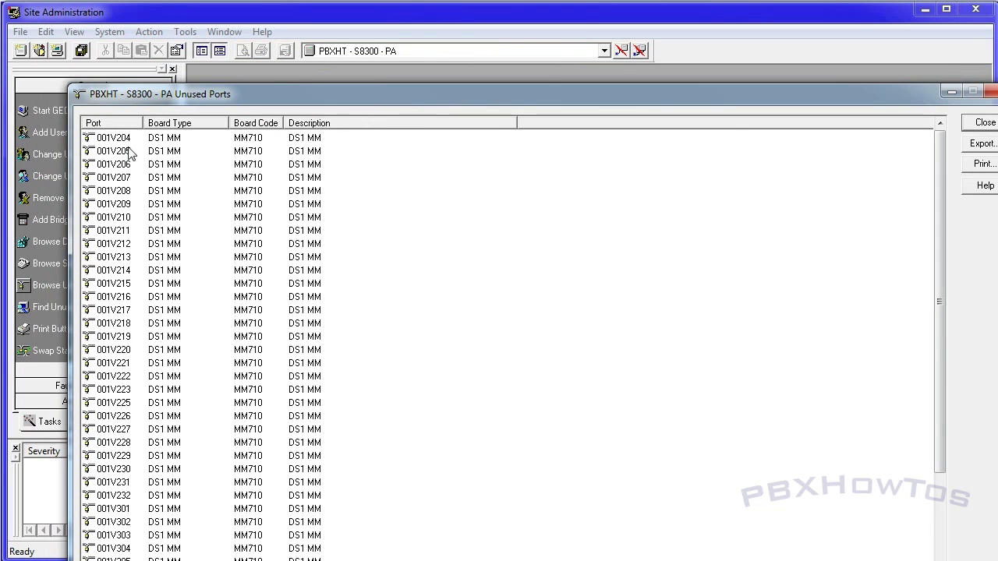
left_click_drag(128, 147, 139, 288)
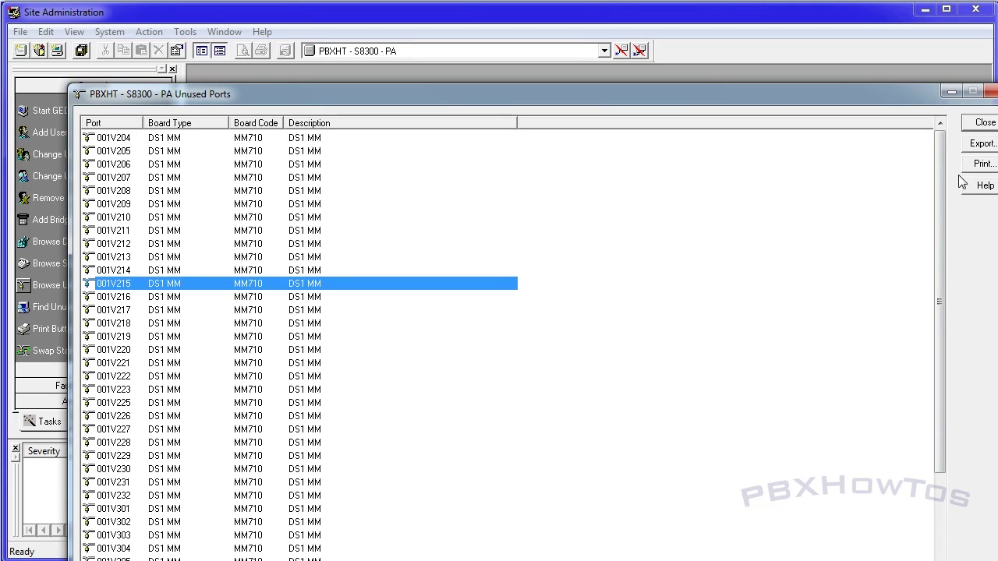
left_click_drag(751, 103, 503, 113)
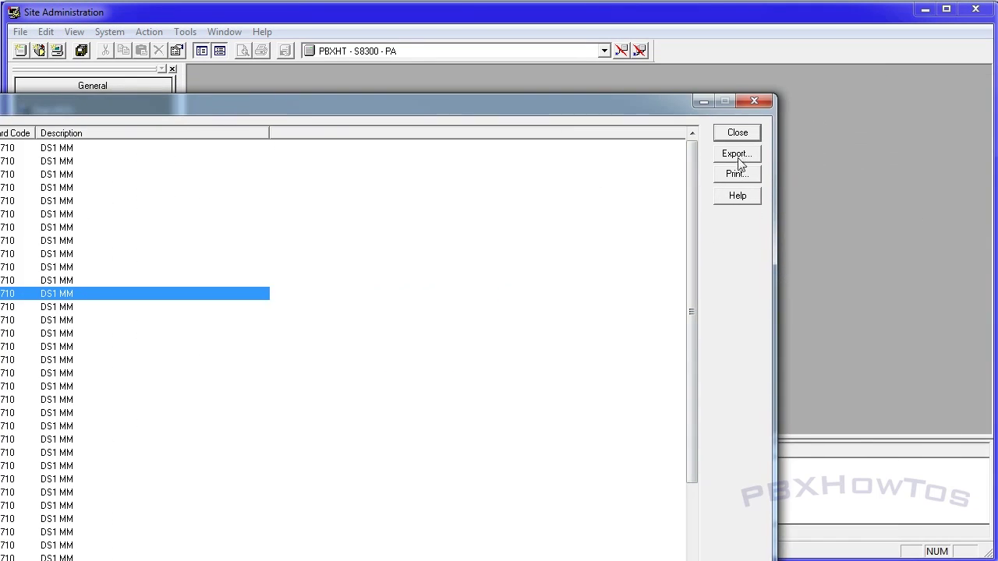
left_click(740, 138)
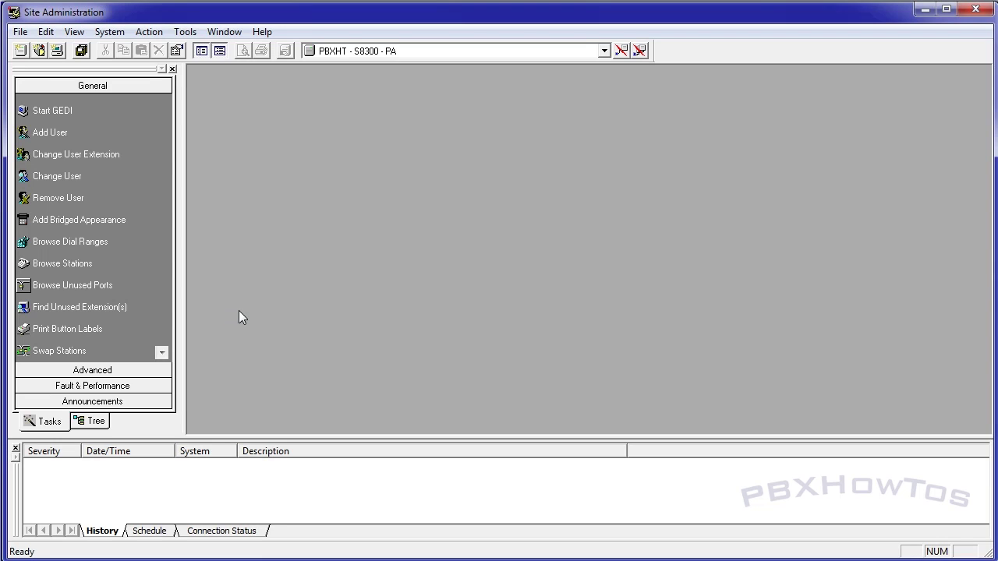
Find all unused extensions, break down the 1314 - 1399 (UDP) range into individual extensions, and close the results
left_click(90, 308)
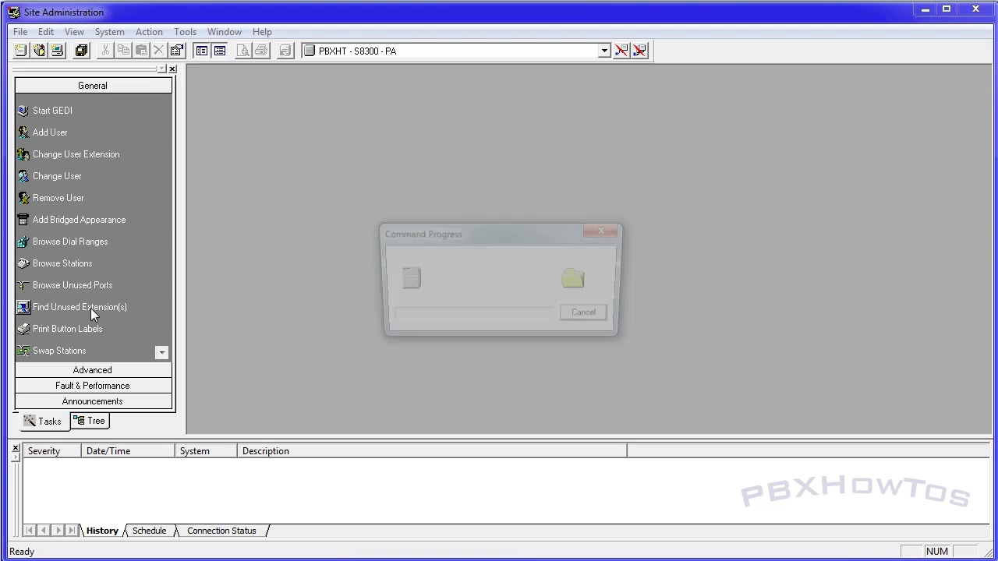
left_click(474, 327)
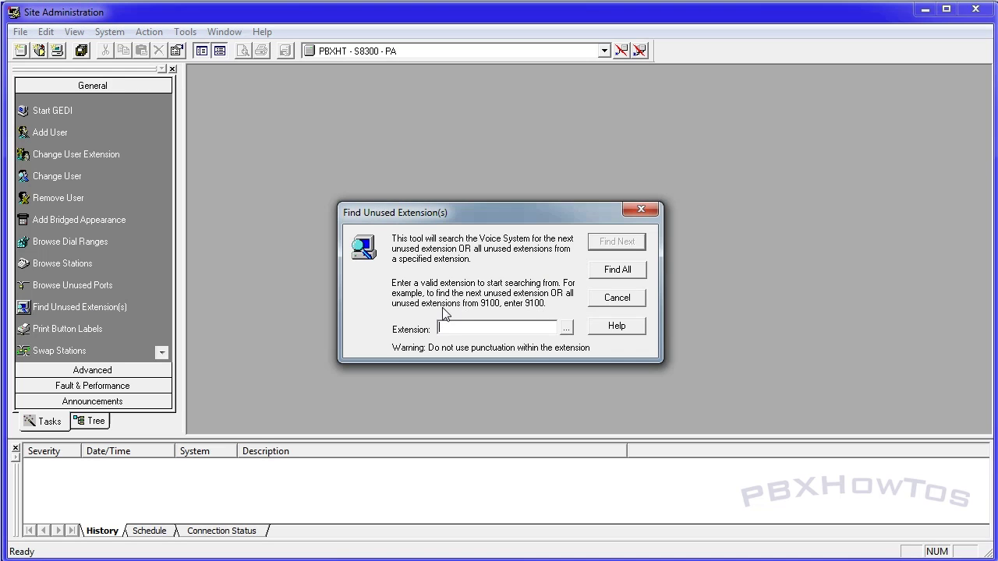
left_click(619, 270)
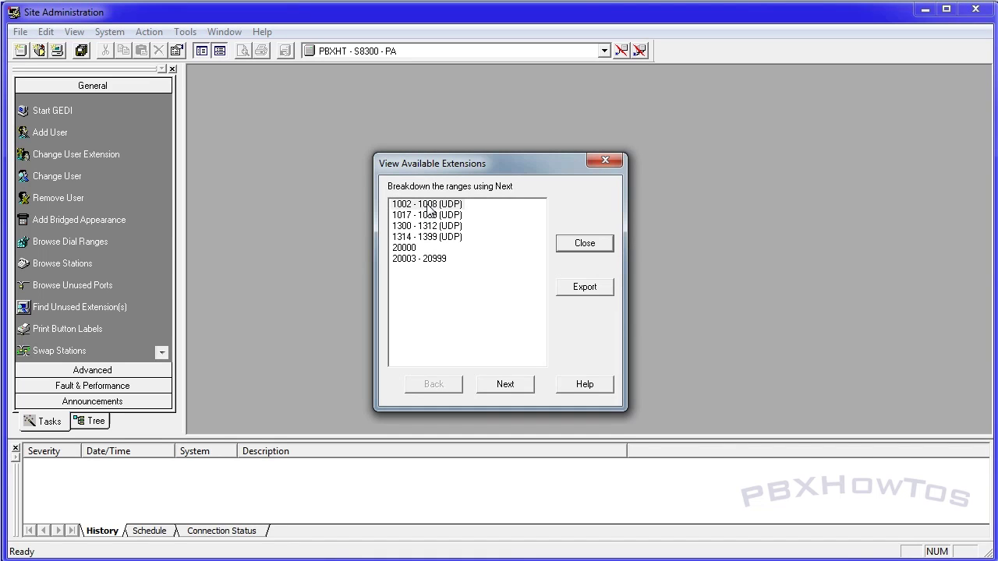
left_click_drag(428, 205, 433, 234)
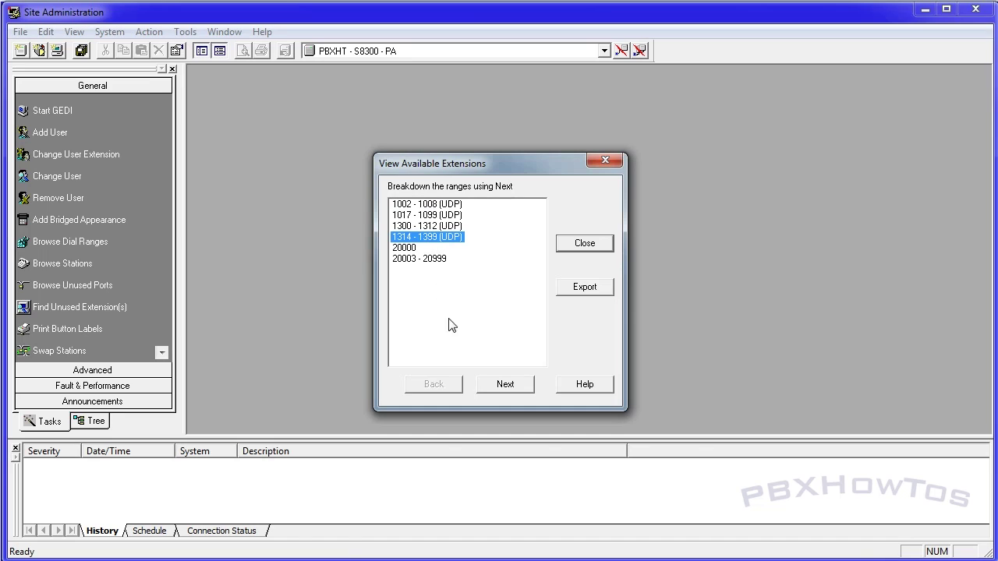
left_click(505, 386)
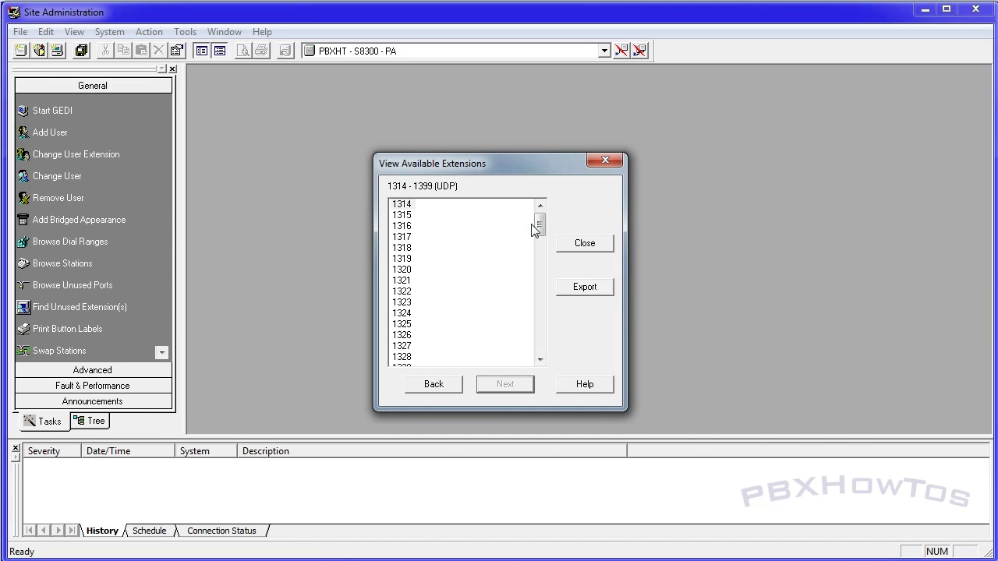
mouse_move(533, 230)
left_mouse_down()
mouse_move(551, 317)
mouse_move(539, 224)
left_mouse_up()
left_click(585, 243)
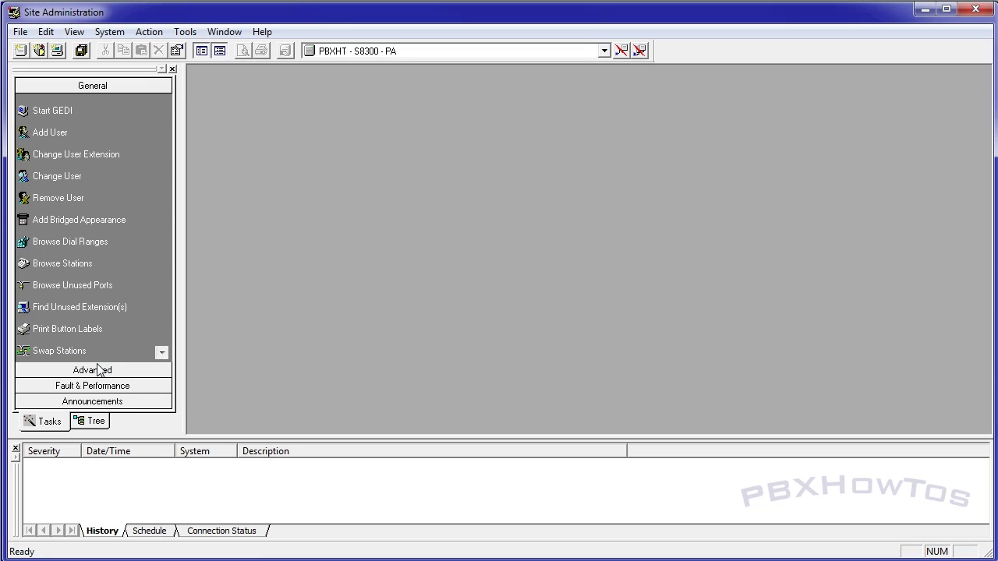
Show the advanced administration tasks
left_click(98, 369)
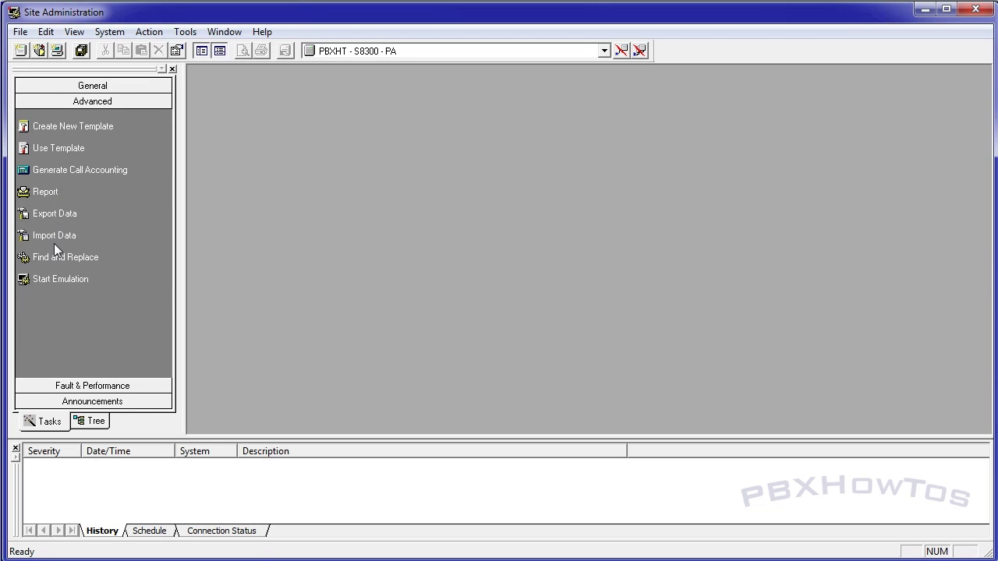
Open the data export task and look through the object types offered for export, keeping station selected
left_click(53, 216)
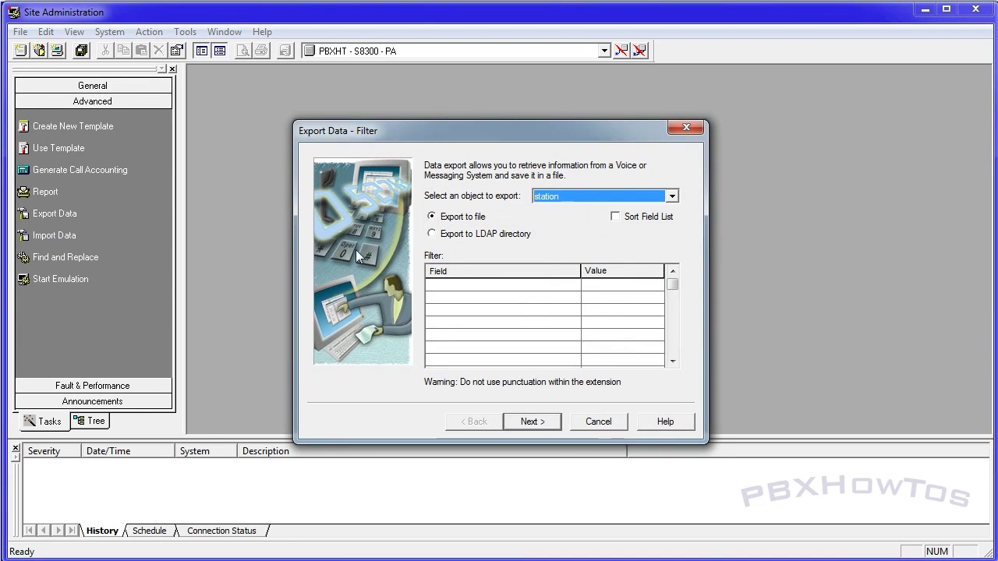
left_click(621, 195)
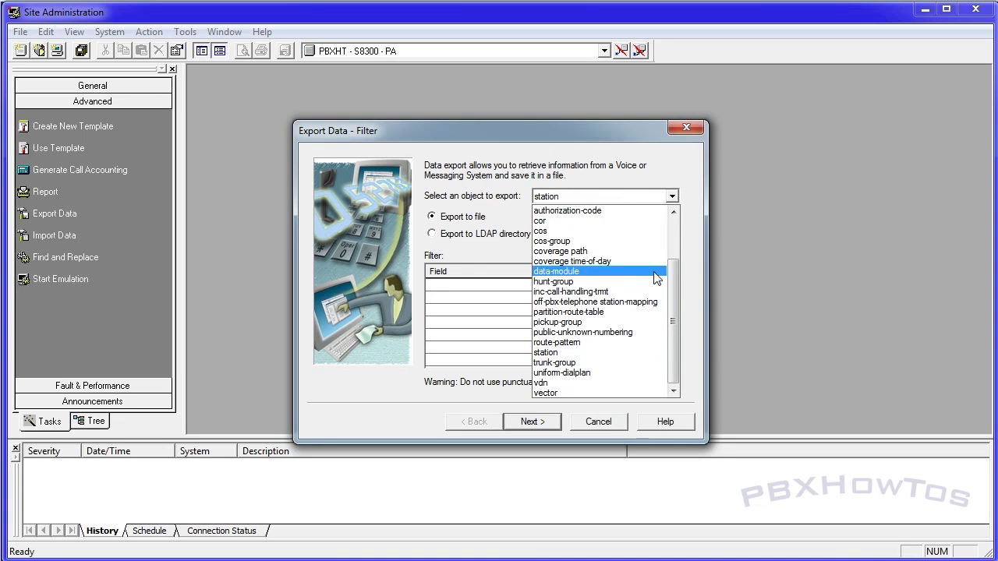
scroll(674, 227, "up", 2)
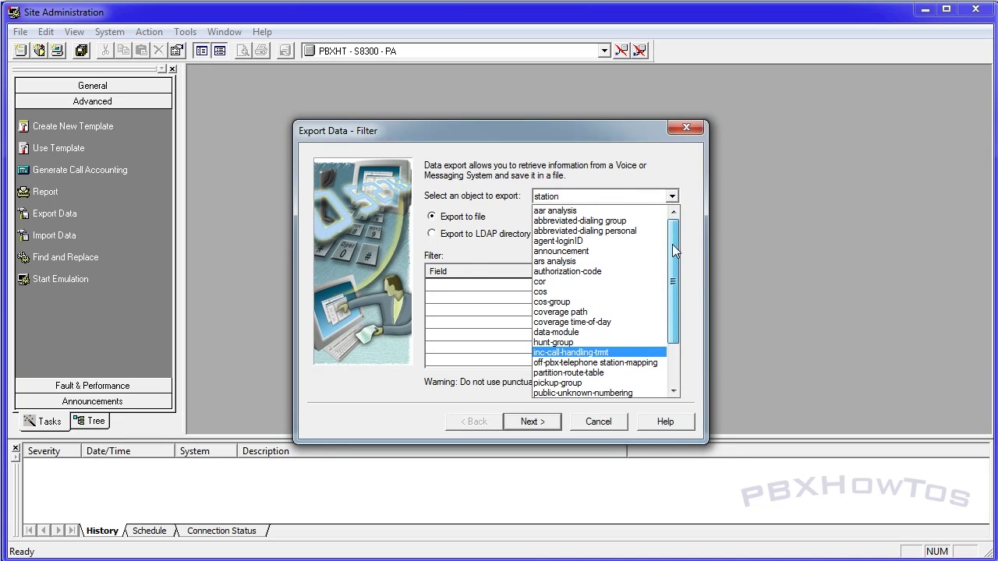
scroll(673, 312, "down", 2)
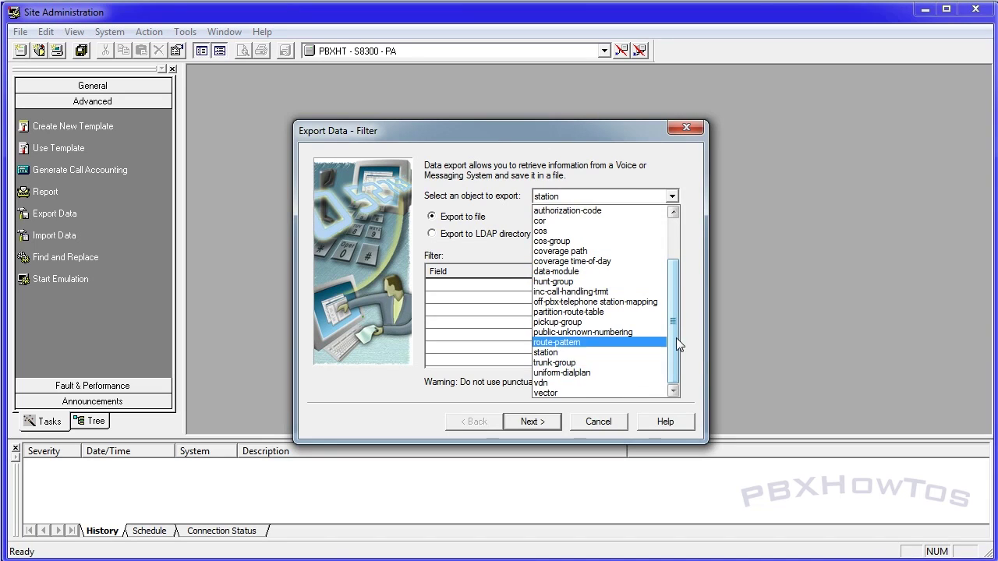
left_click(689, 381)
Add Extension and Port as filter fields for the station export, then cancel the export
left_click(491, 287)
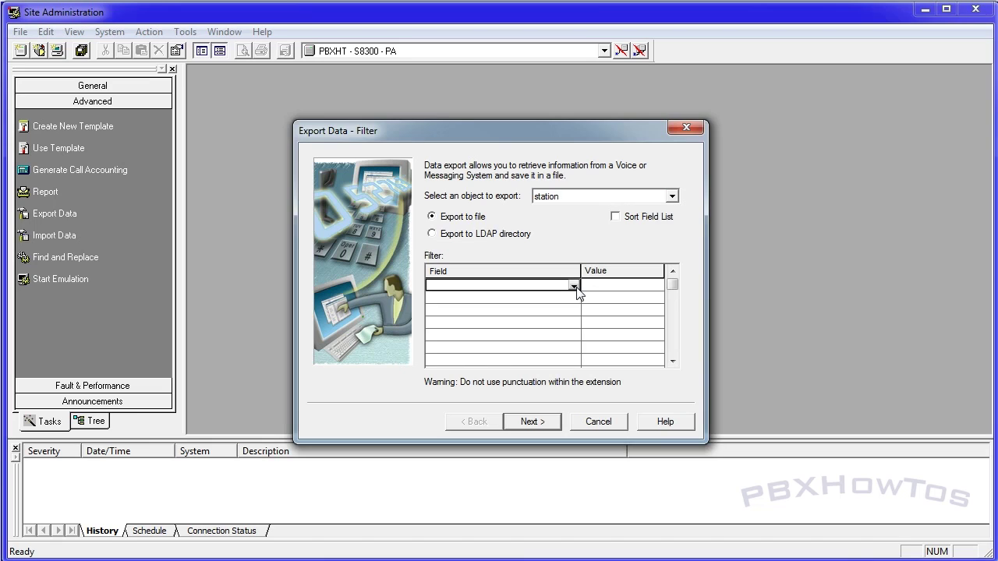
left_click(574, 287)
left_click(521, 296)
left_click(505, 301)
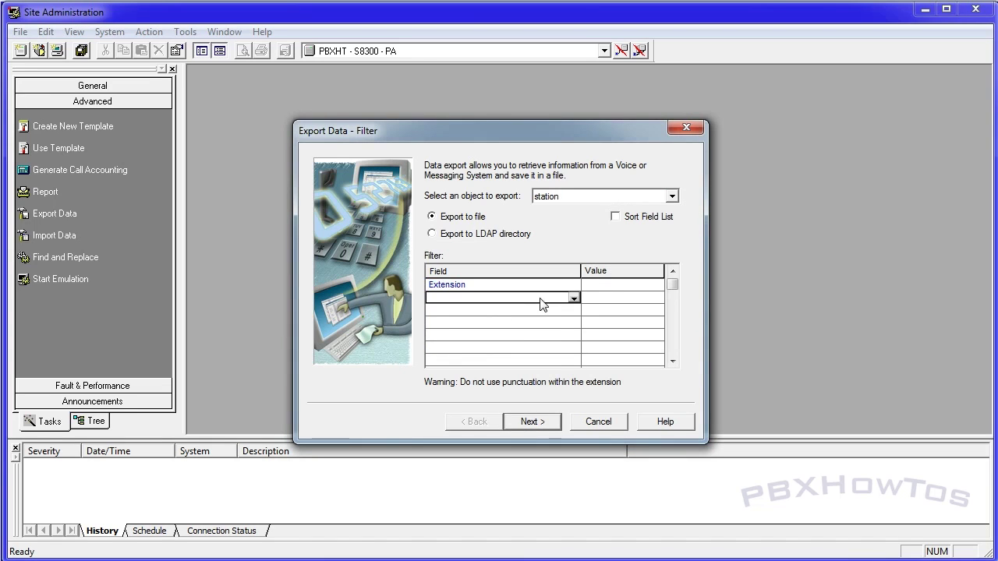
left_click(574, 298)
left_click(489, 328)
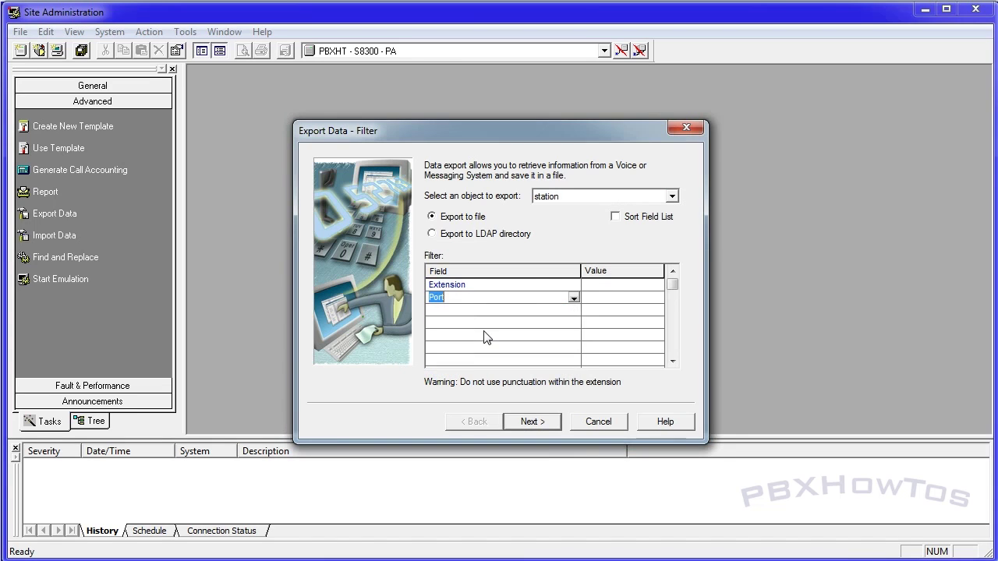
left_click(594, 424)
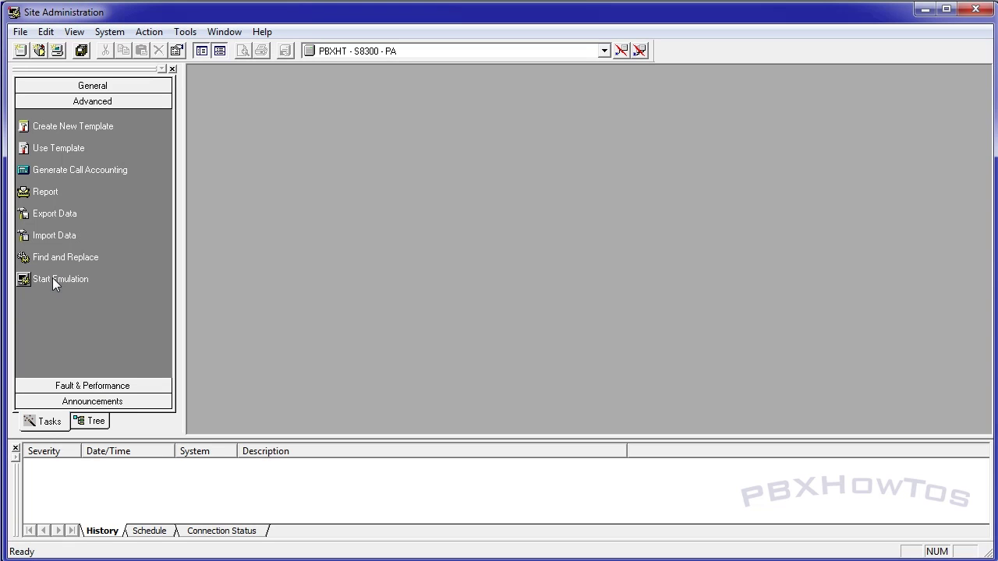
Start a terminal emulation to the PBX, check the system's connection status, and close the emulation
left_click(78, 280)
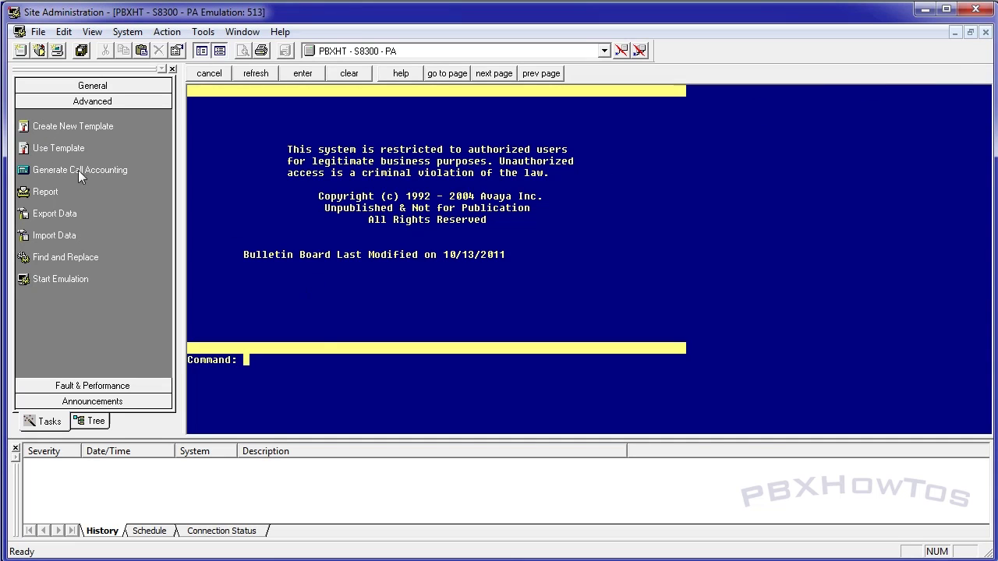
left_click(222, 531)
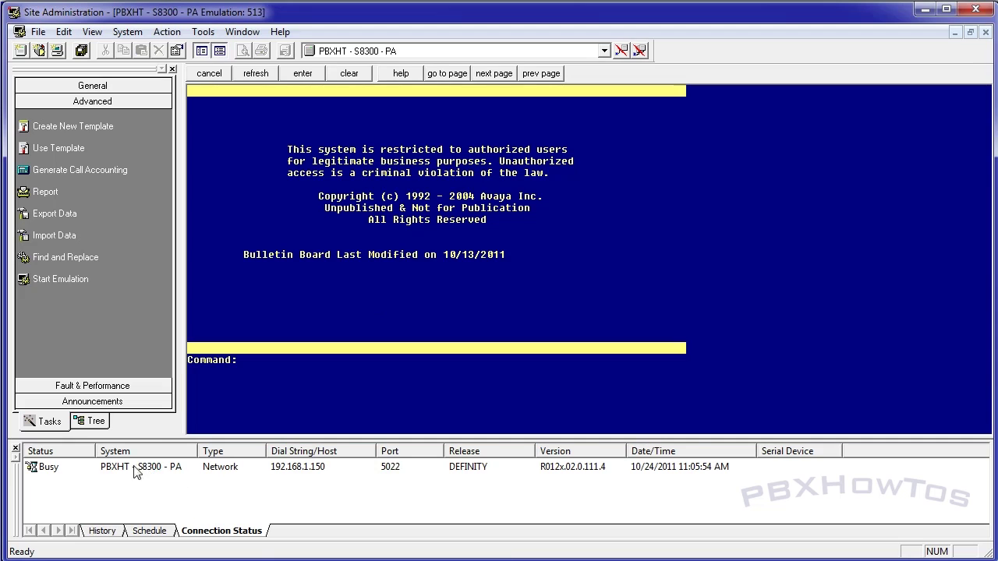
left_click(51, 471)
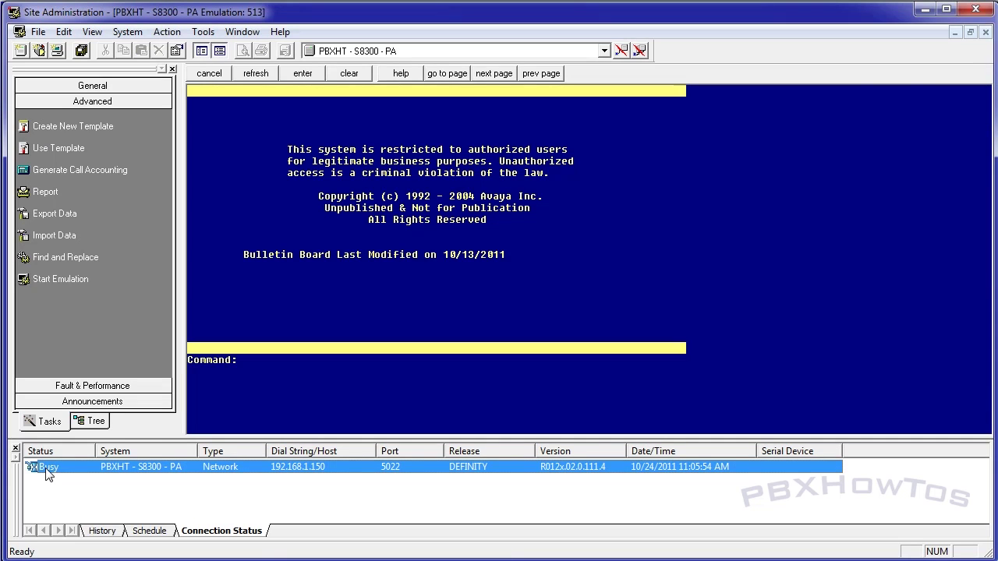
left_click(985, 33)
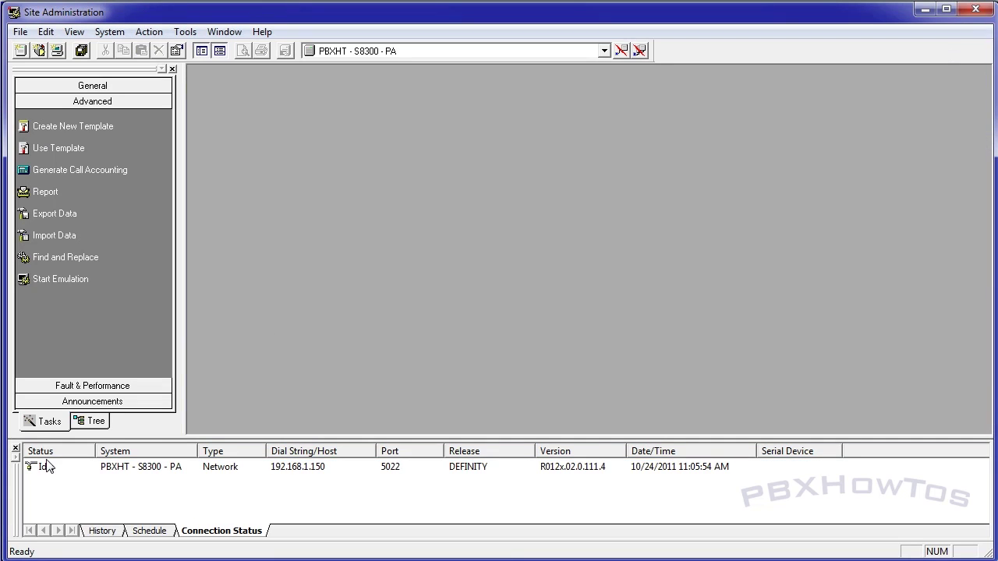
Show the fault and performance tasks, look over the alarm monitoring types and notification options, and cancel the alarm setup
left_click(69, 386)
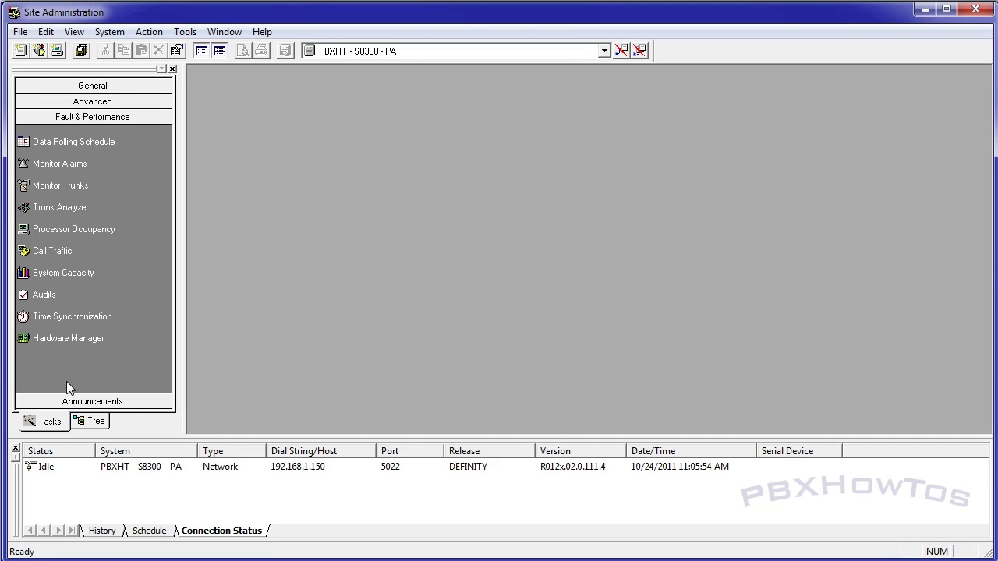
left_click(62, 166)
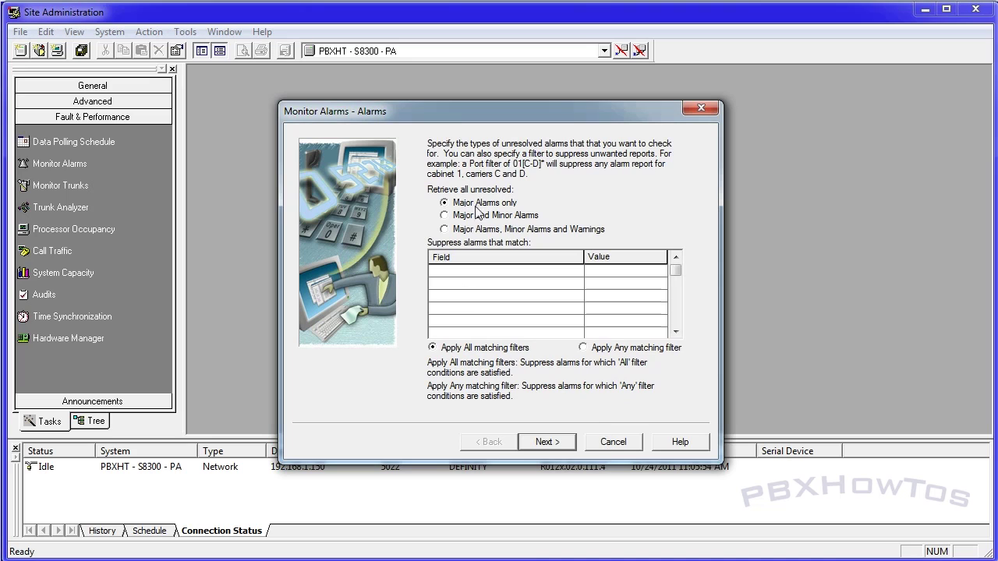
left_click(554, 444)
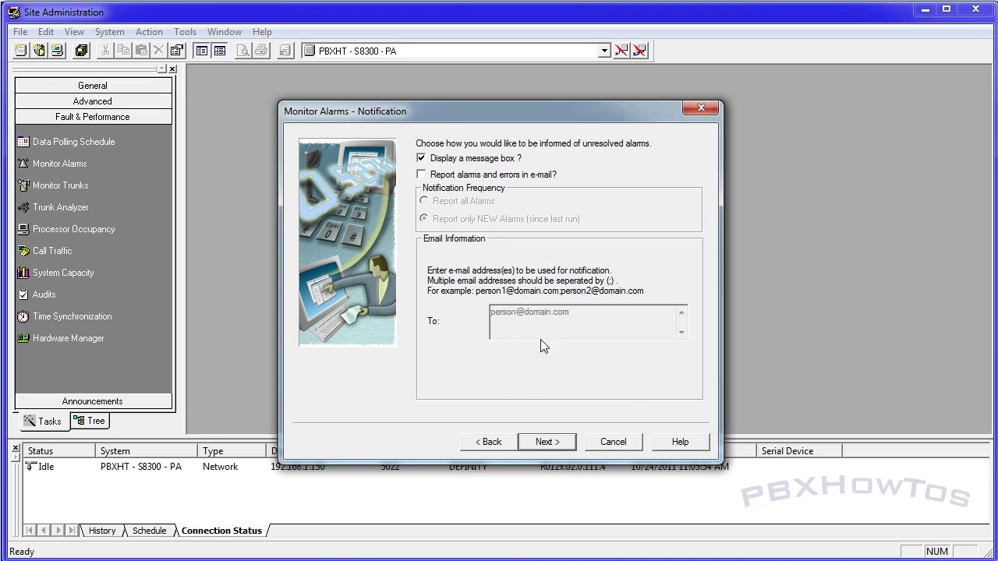
left_click(613, 443)
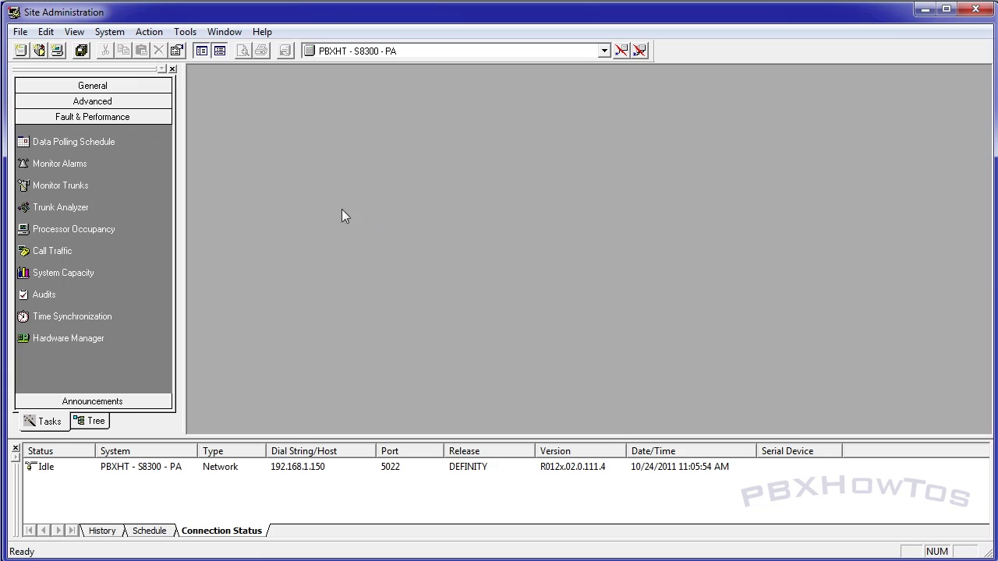
Set up the Trunk Analyzer task to keep all data and run now without a recurring schedule, and check its completion status
left_click(81, 209)
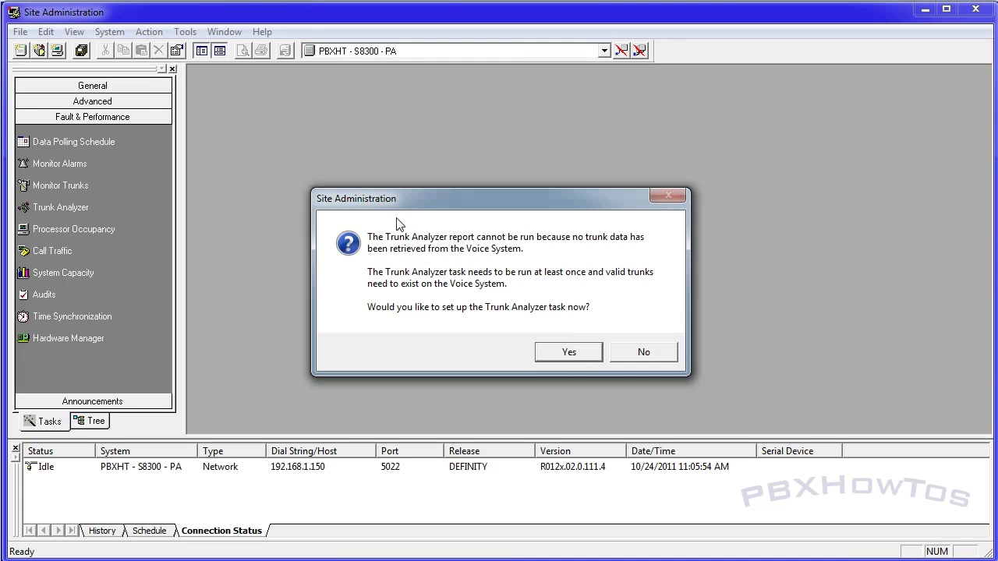
left_click(549, 357)
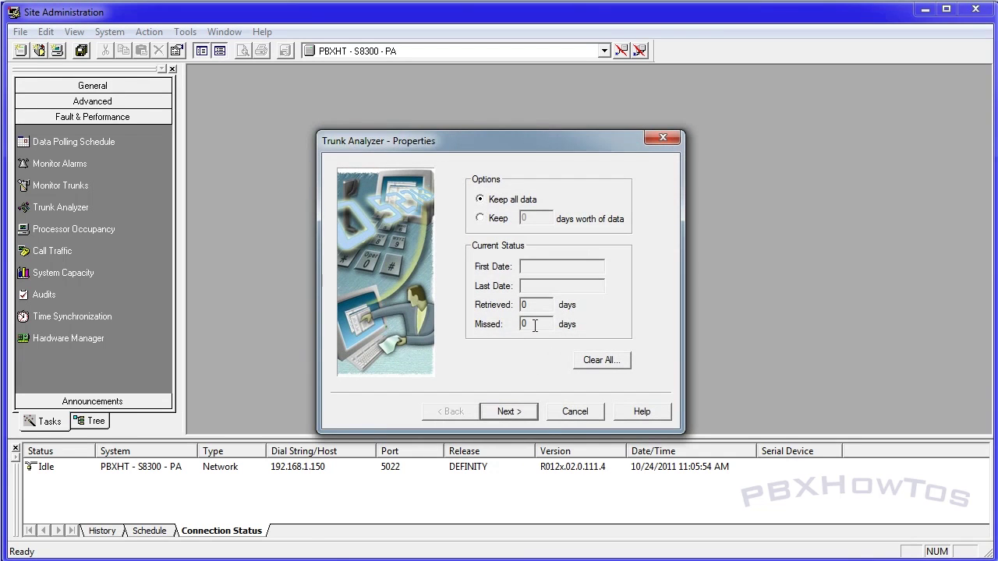
left_click(523, 415)
left_click(502, 280)
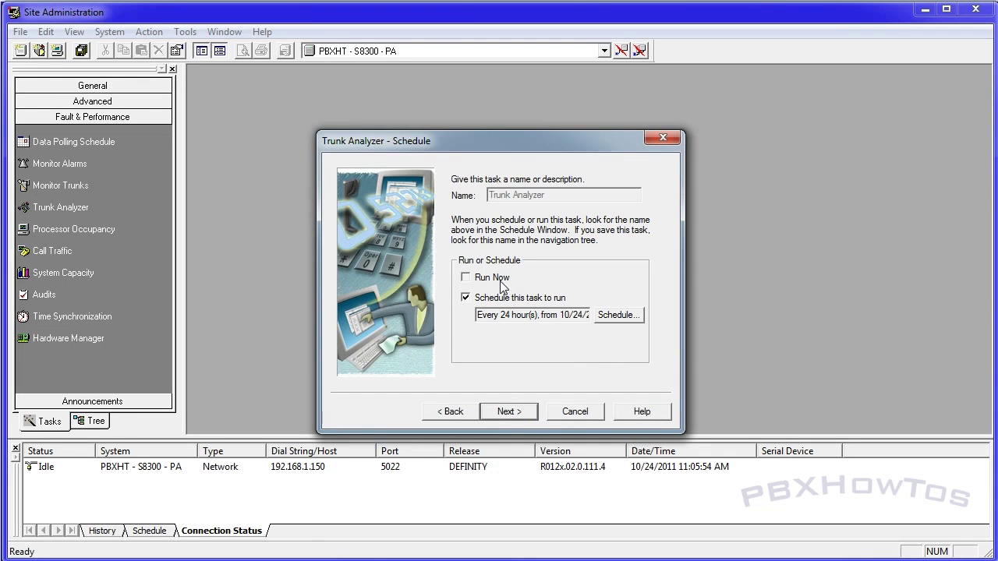
left_click(499, 301)
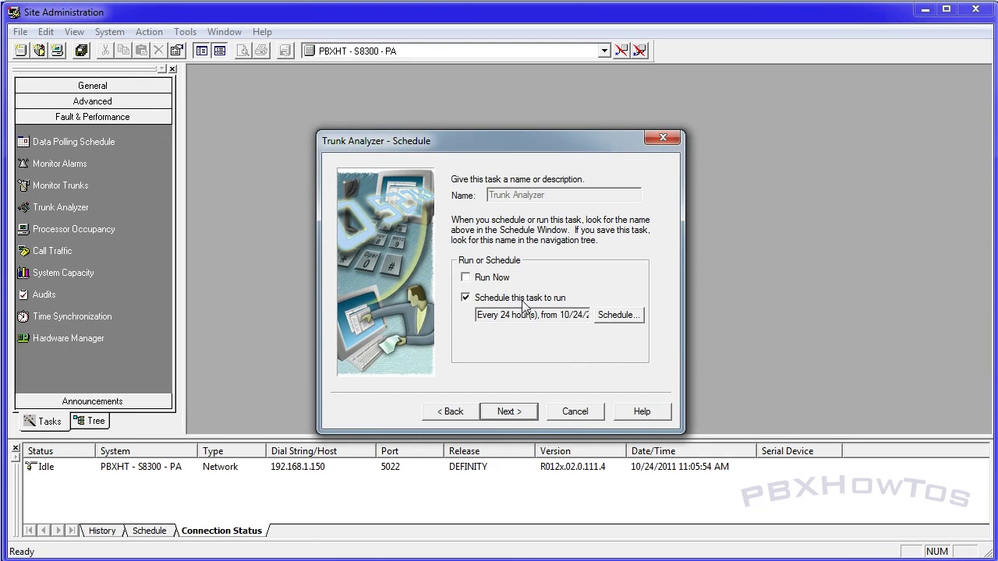
left_click(485, 281)
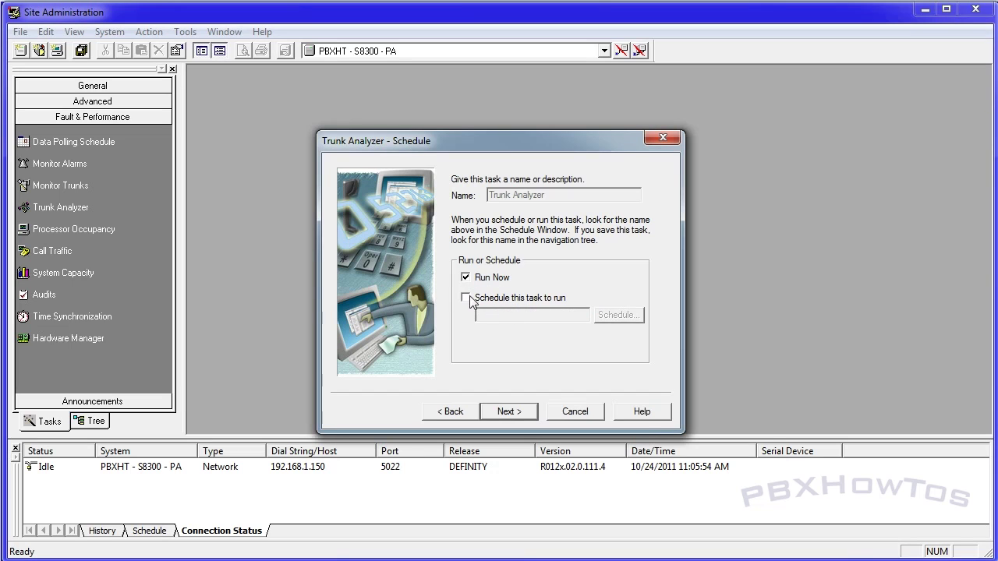
left_click(474, 301)
left_click(492, 279)
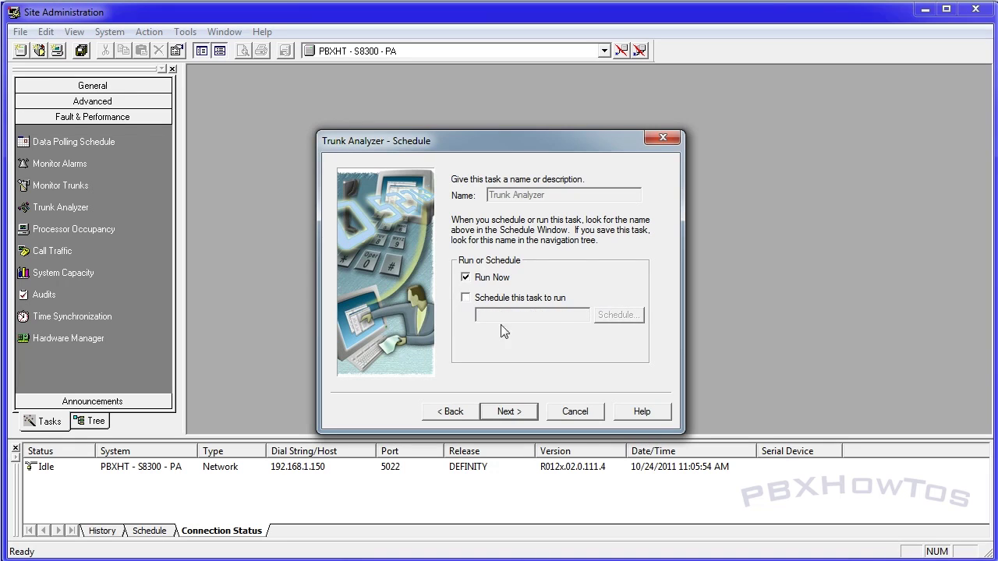
left_click(511, 413)
left_click(509, 411)
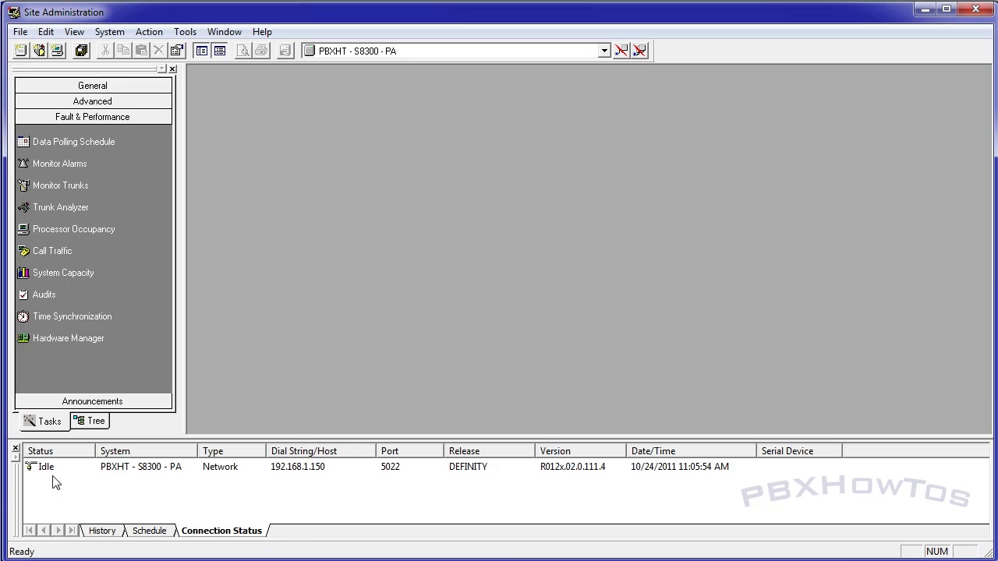
left_click(131, 533)
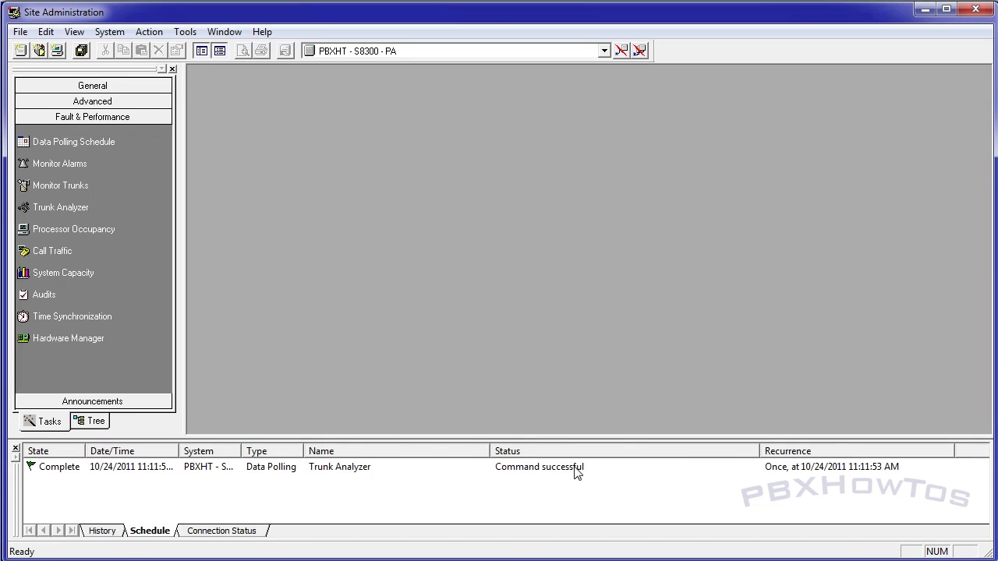
left_click(203, 532)
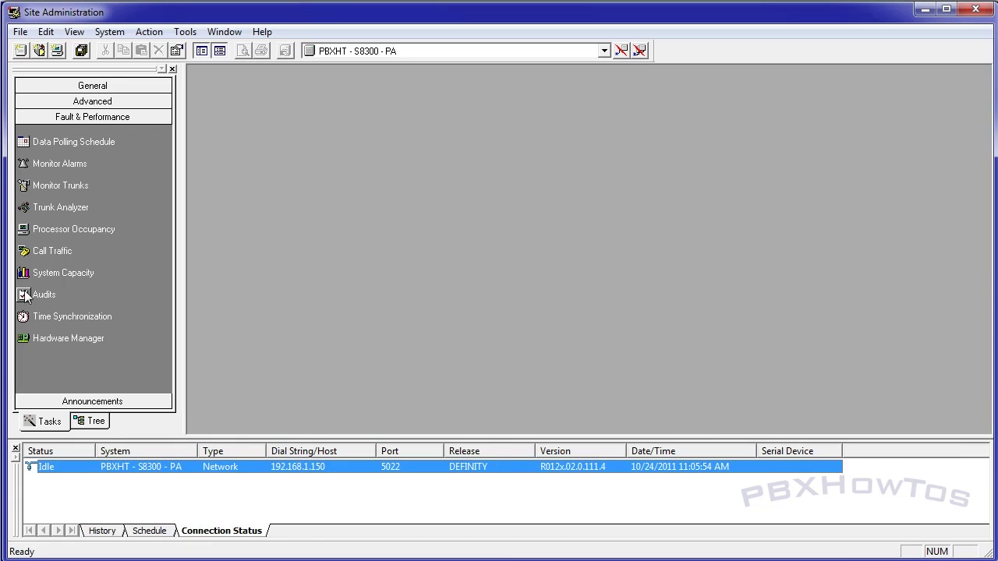
Generate the Trunk Analyzer report with the ErlangB traffic model, examine the trunk groups and recommendation column, and close the report
left_click(61, 208)
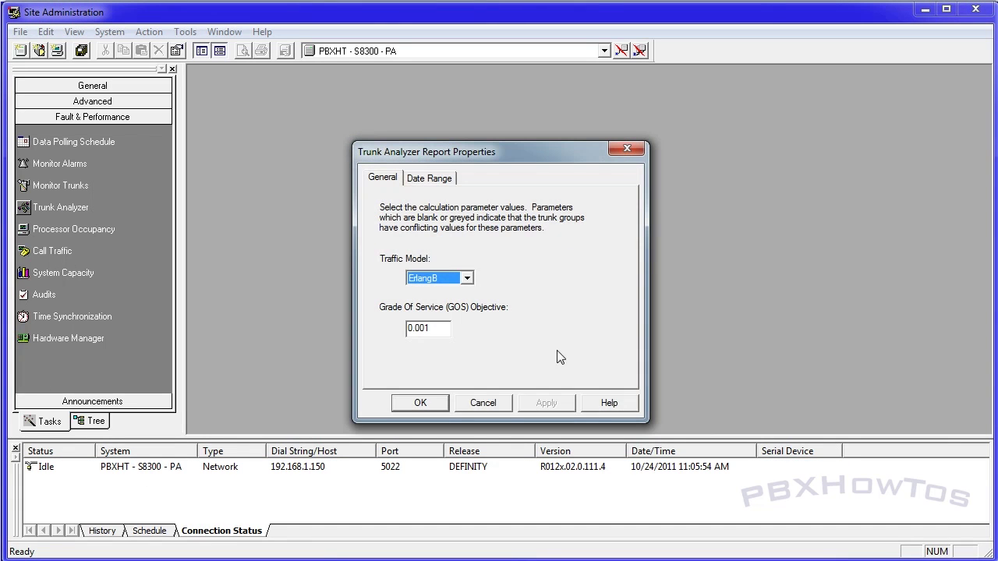
left_click(466, 278)
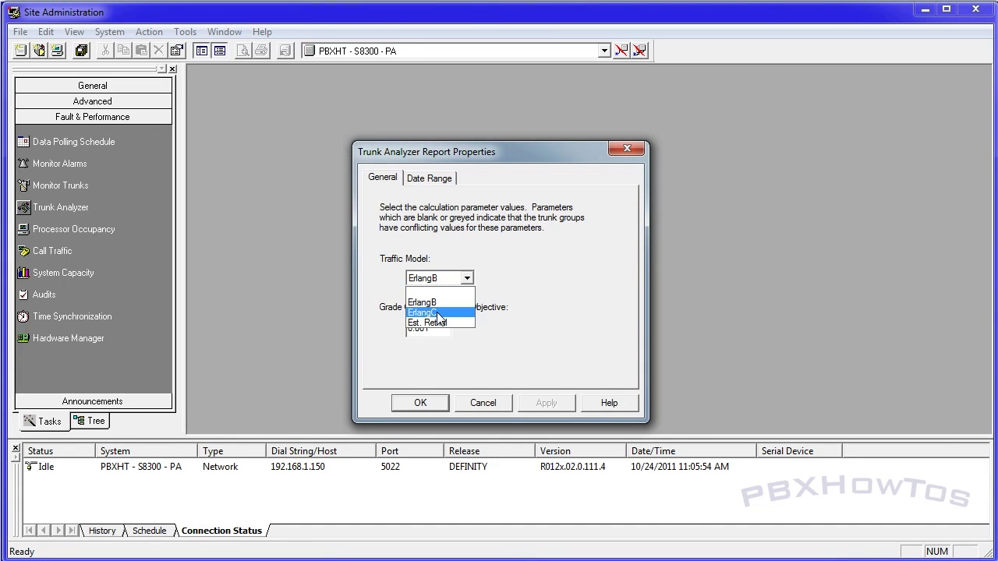
left_click(468, 274)
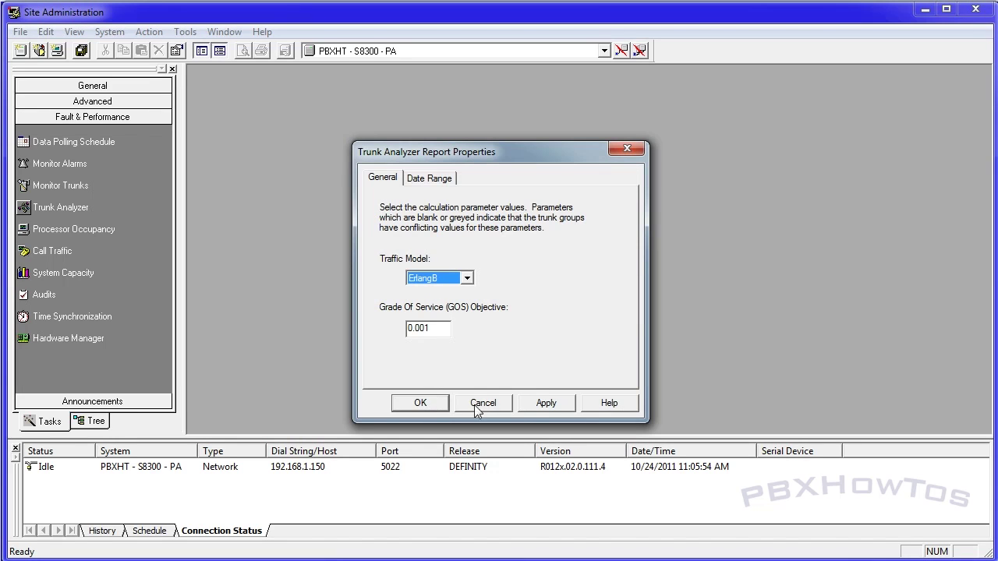
left_click(437, 405)
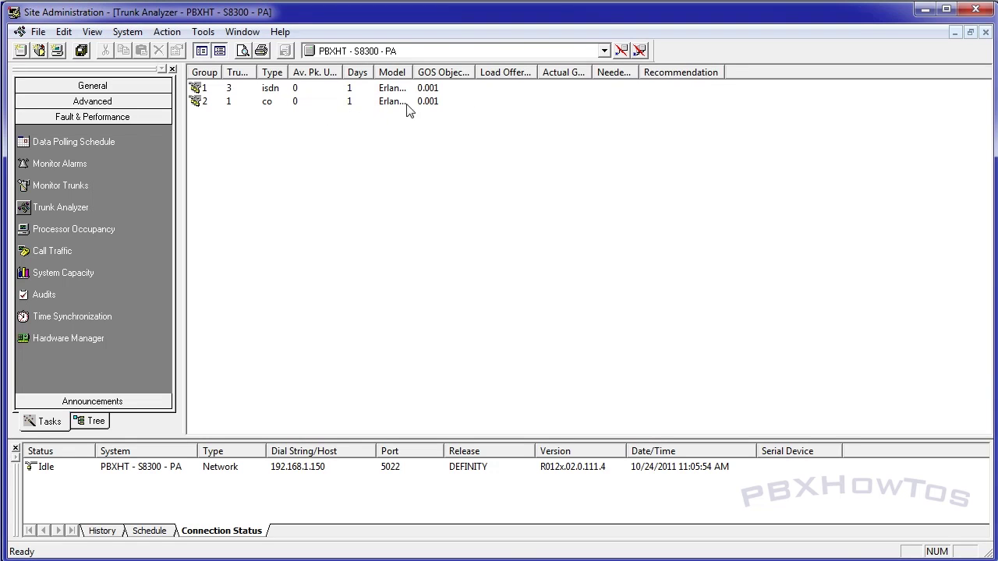
left_click(677, 93)
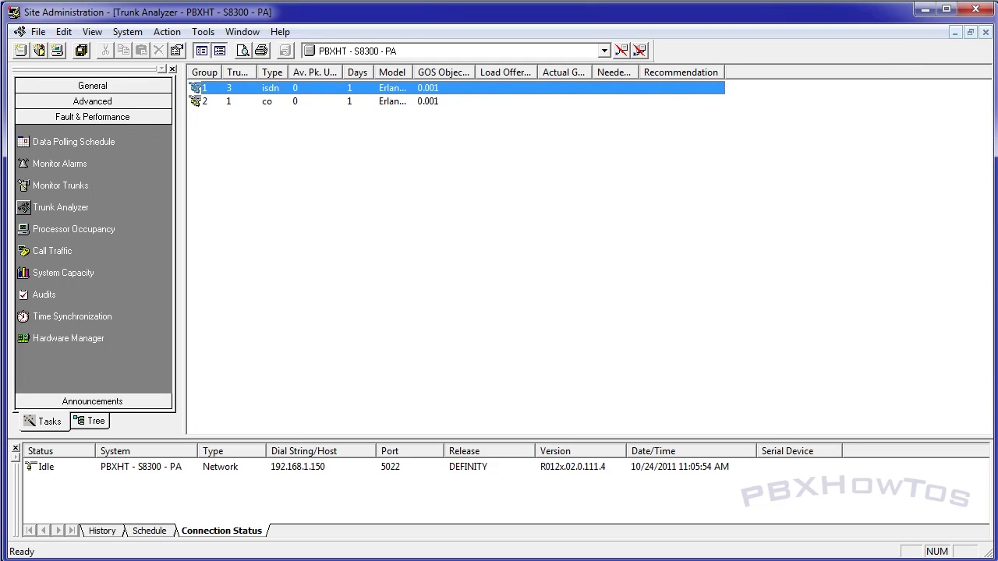
left_click(987, 32)
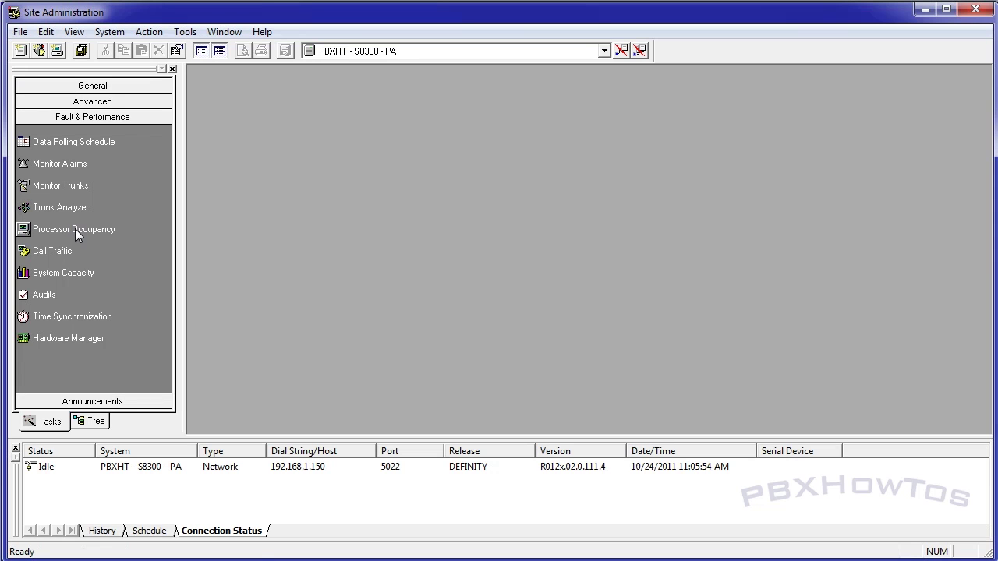
Run the Processor Occupancy and Call Traffic task now, keeping all data, and display the Processor Occupancy graph
left_click(74, 229)
left_click(567, 355)
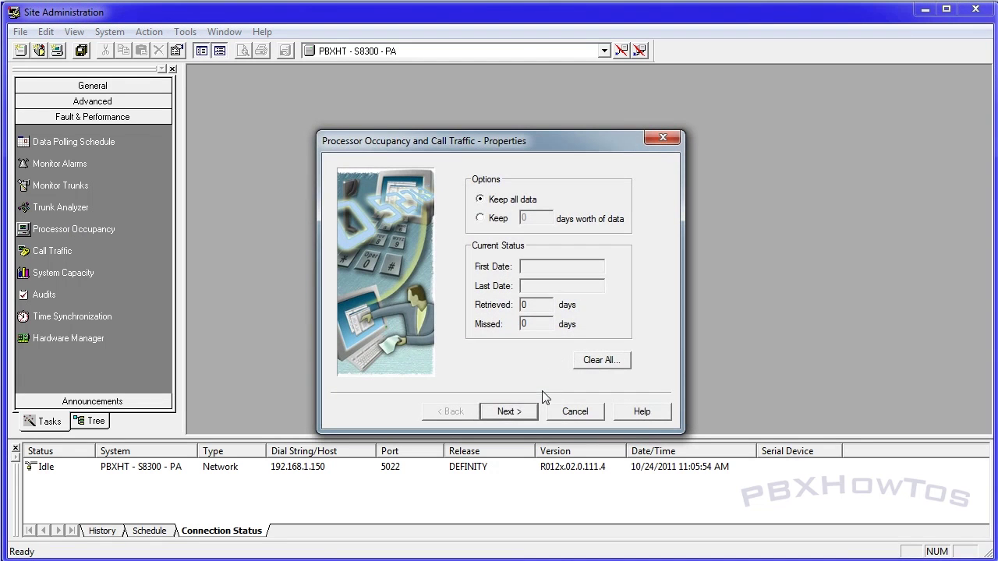
left_click(499, 412)
left_click(502, 280)
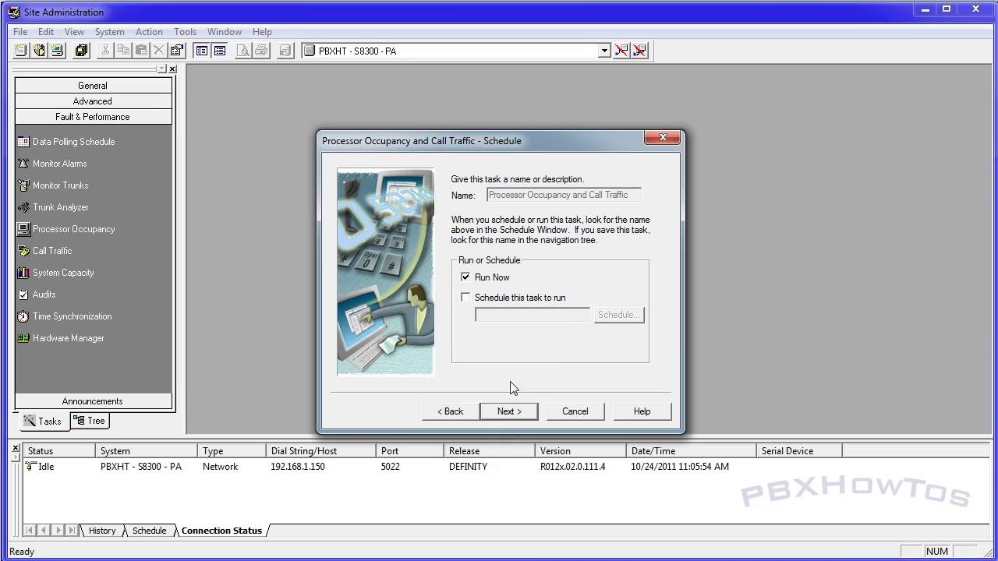
left_click(513, 414)
left_click(515, 414)
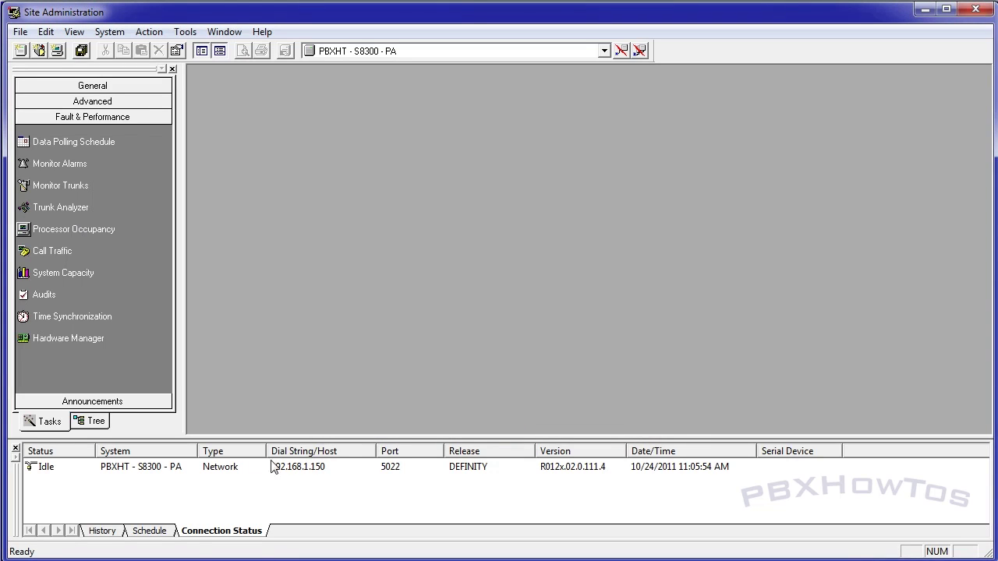
left_click(84, 232)
left_click(425, 403)
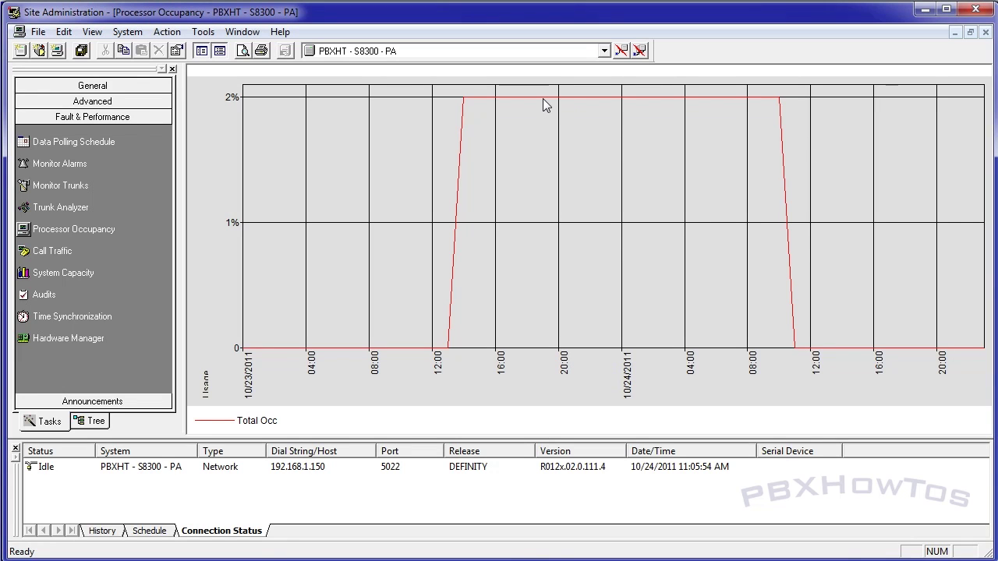
Close the Processor Occupancy graph, display the Call Traffic graph for Total Calls from 10/23/2011 to 10/24/2011, and close it
mouse_move(544, 100)
left_click(984, 32)
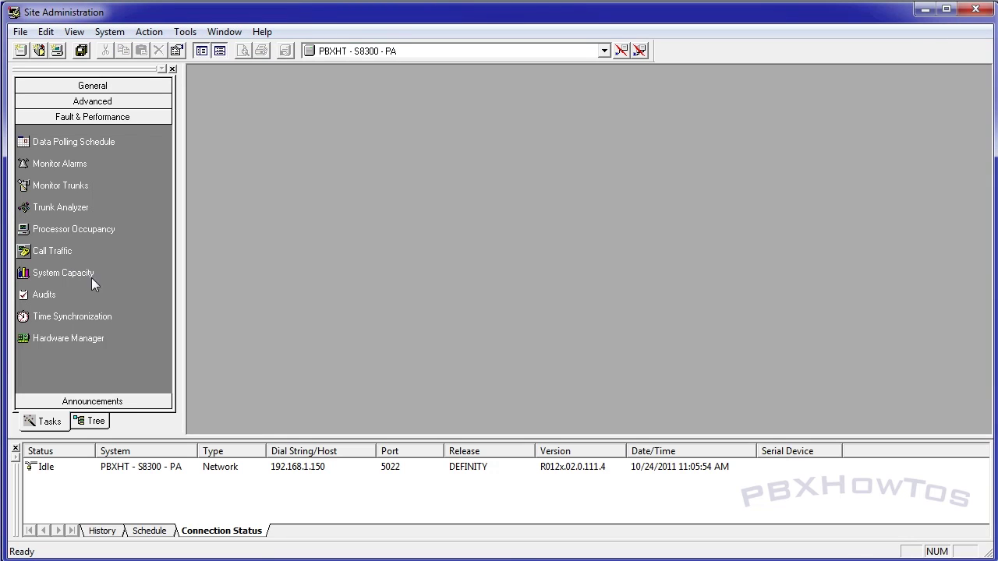
left_click(53, 249)
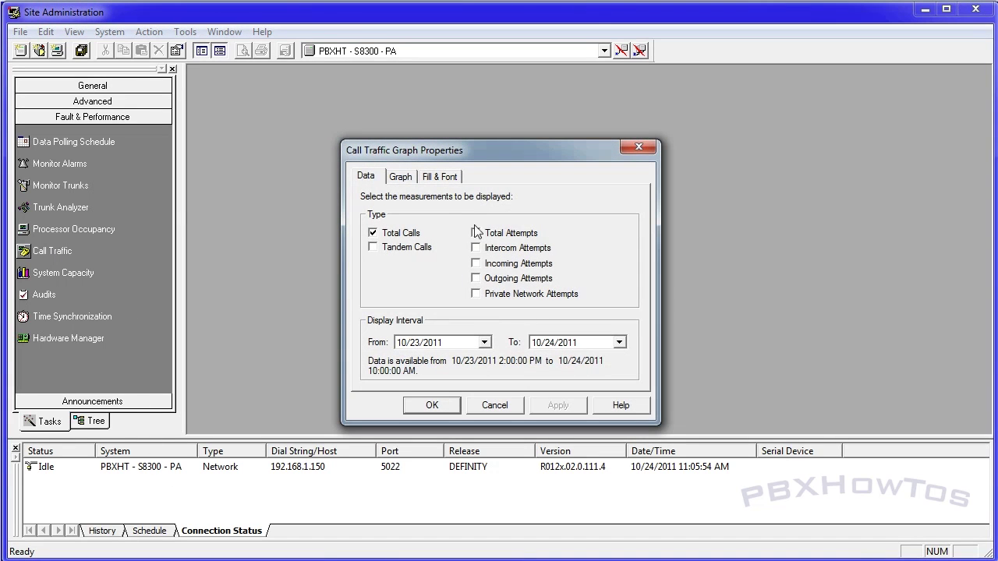
left_click(432, 405)
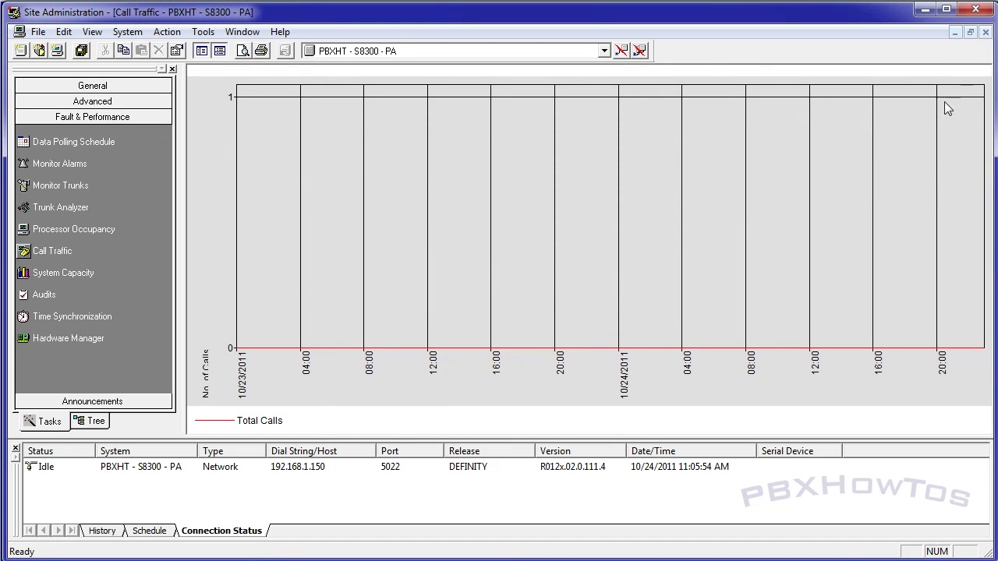
left_click(985, 32)
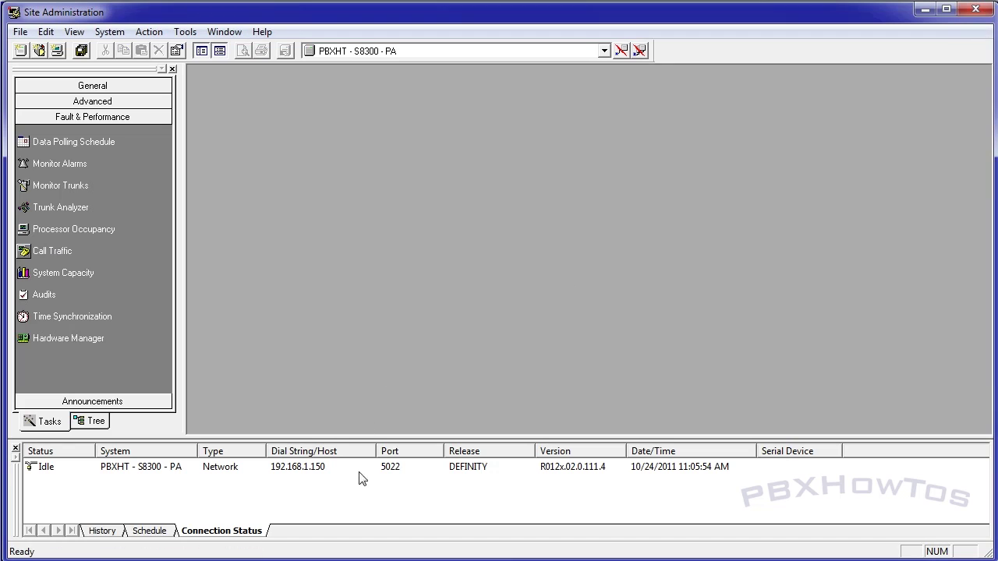
Display the System Capacity report and sort it by percentage used, highest first
left_click(62, 274)
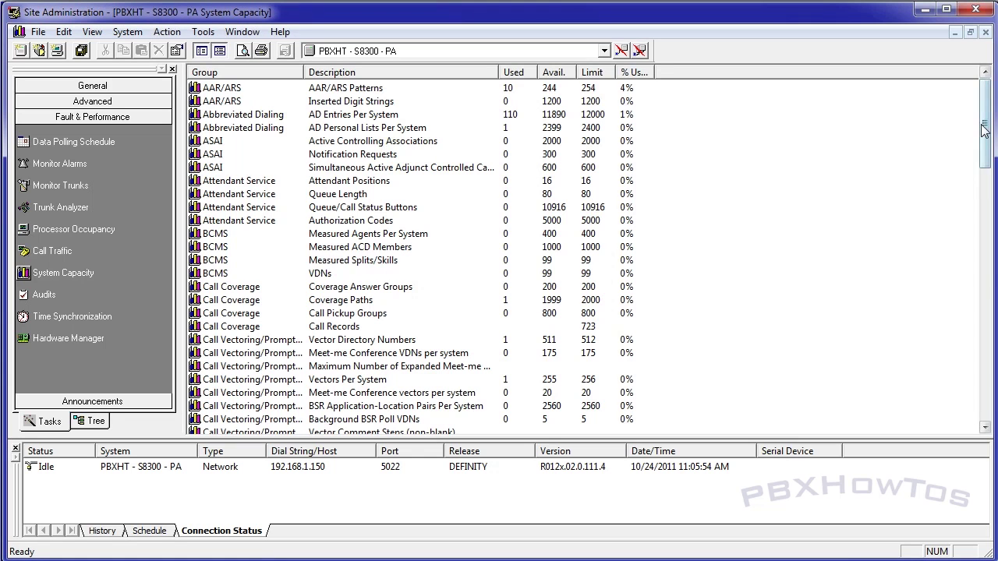
left_click_drag(985, 136, 986, 113)
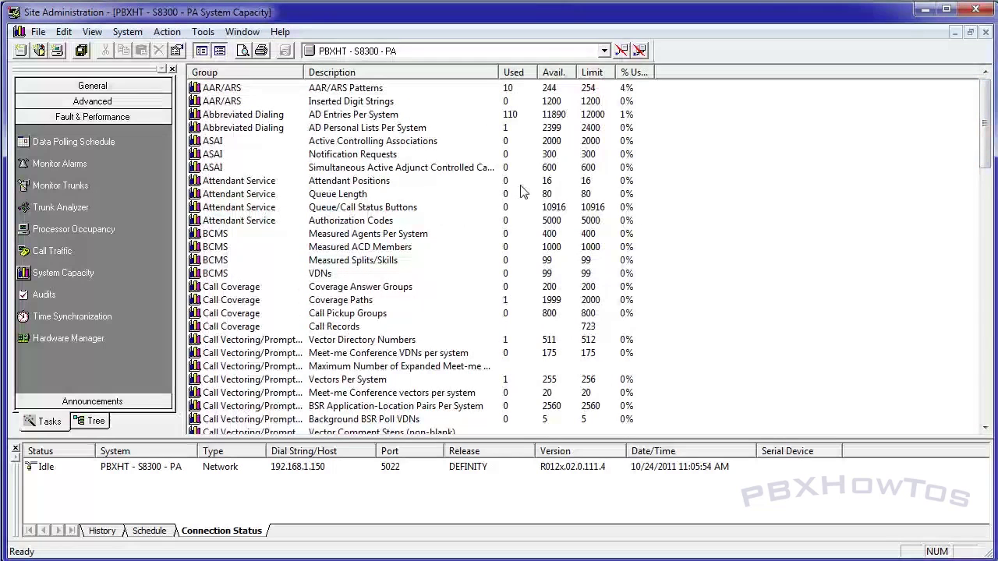
left_click(563, 89)
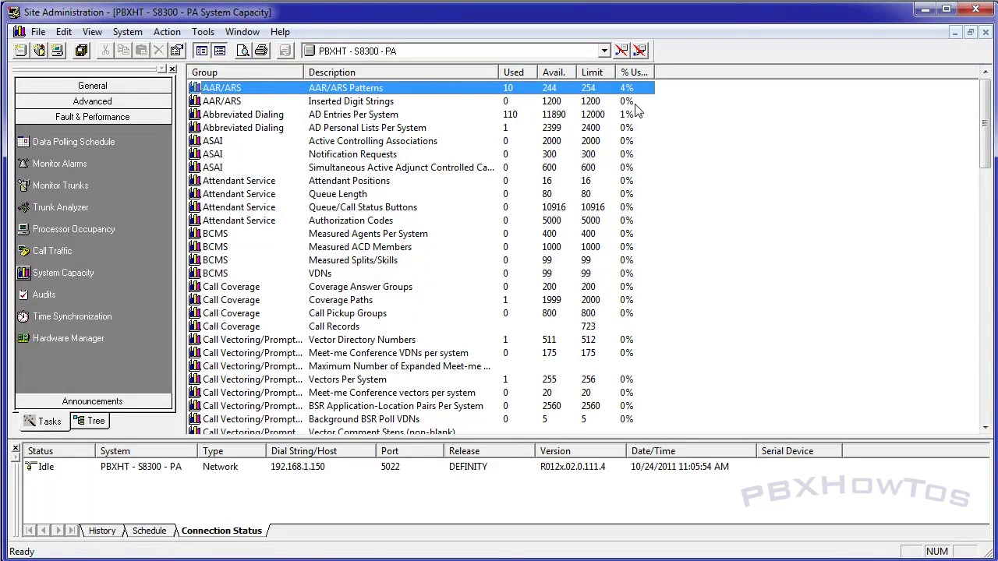
left_click(643, 73)
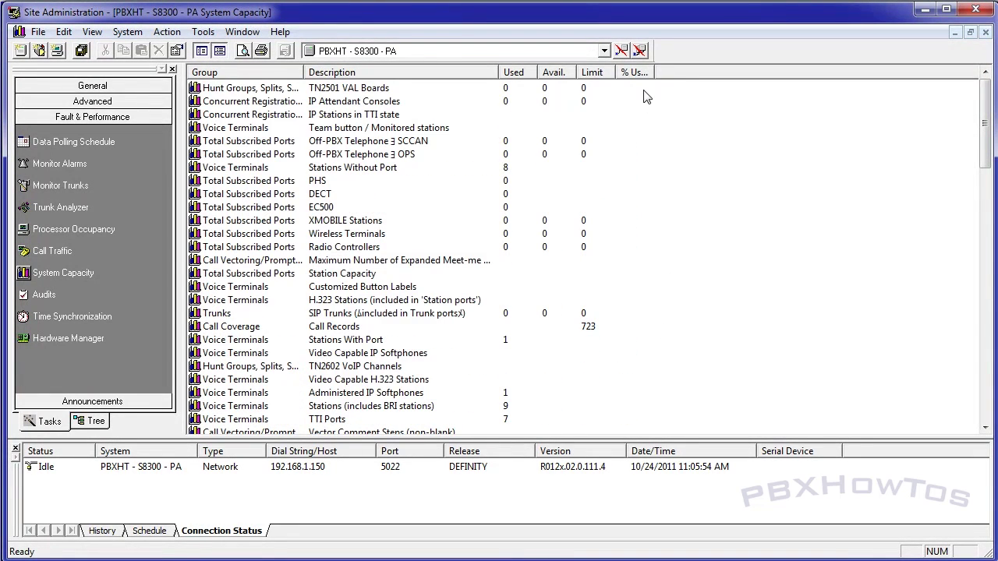
left_click(643, 74)
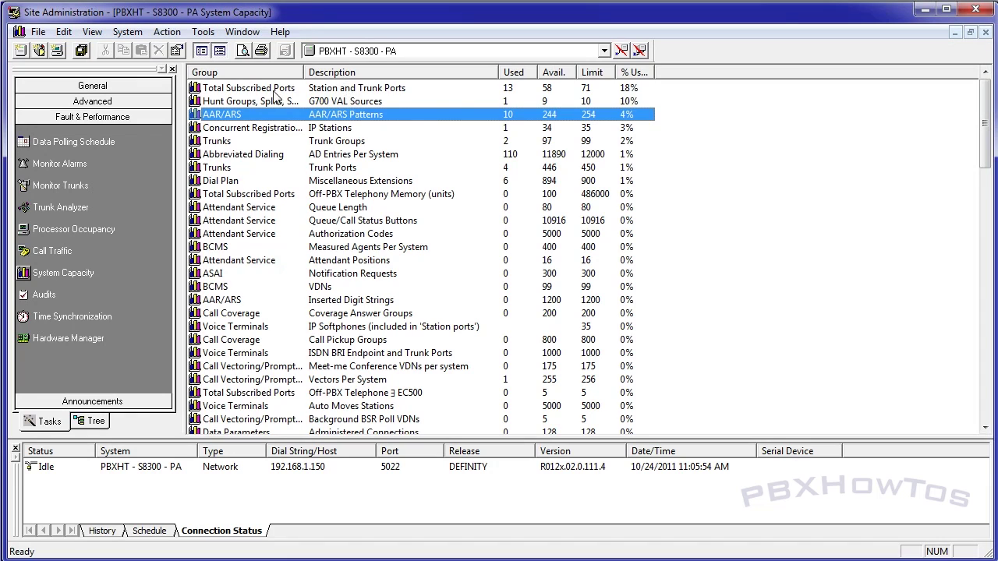
left_click(37, 32)
left_click(431, 209)
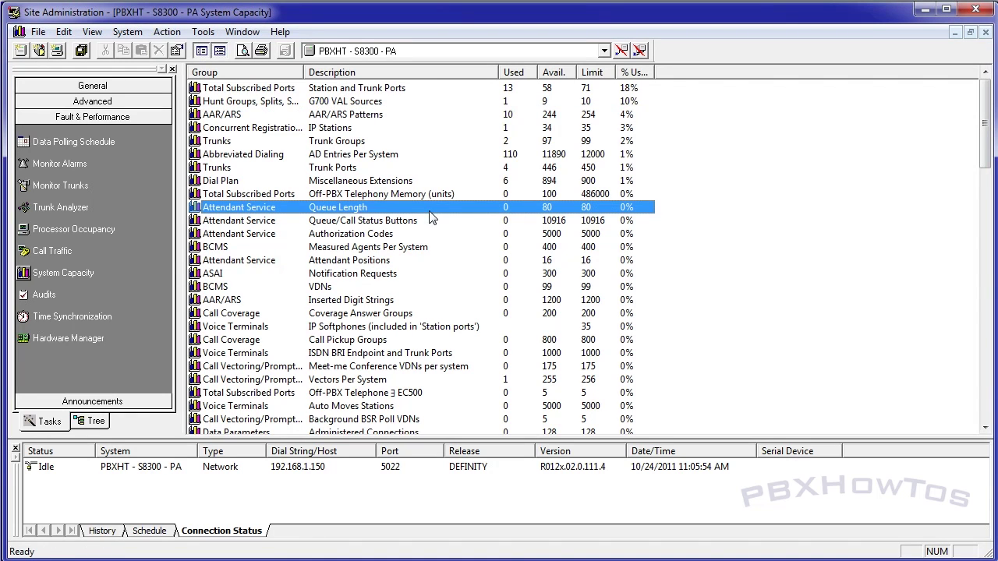
Run a one-time New Audit Task with all four report options enabled, and check its completion status in the schedule
left_click(37, 296)
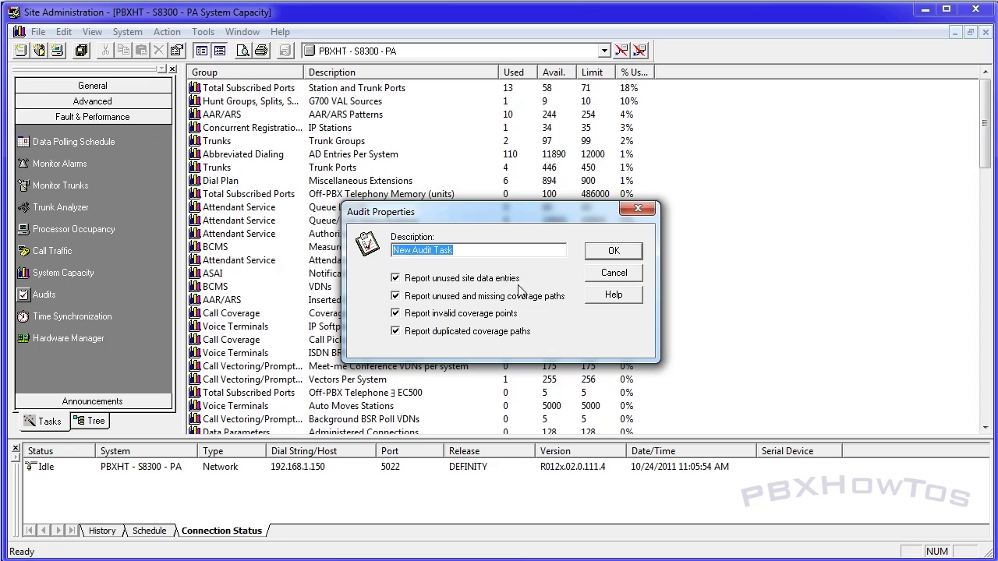
left_click(614, 256)
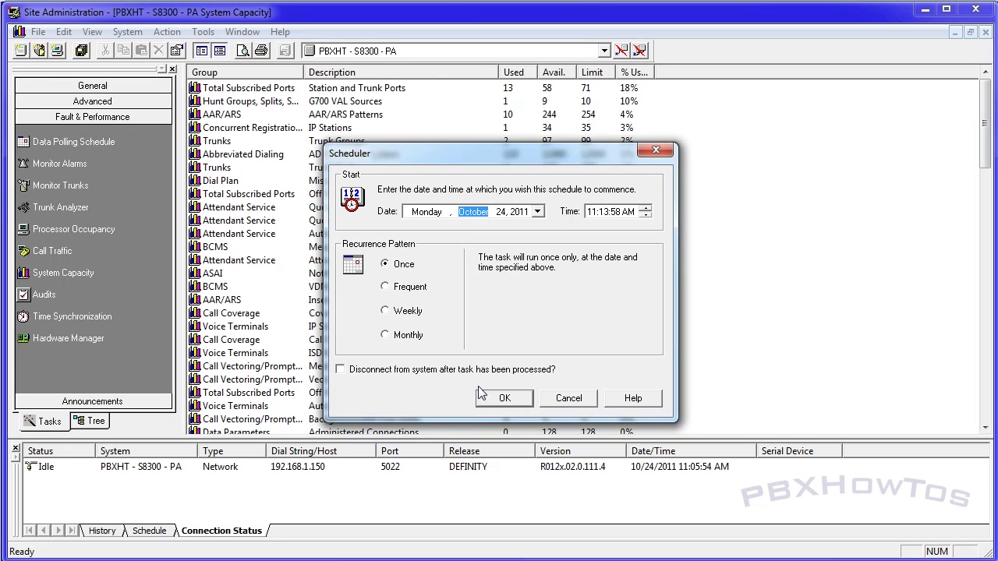
left_click(504, 398)
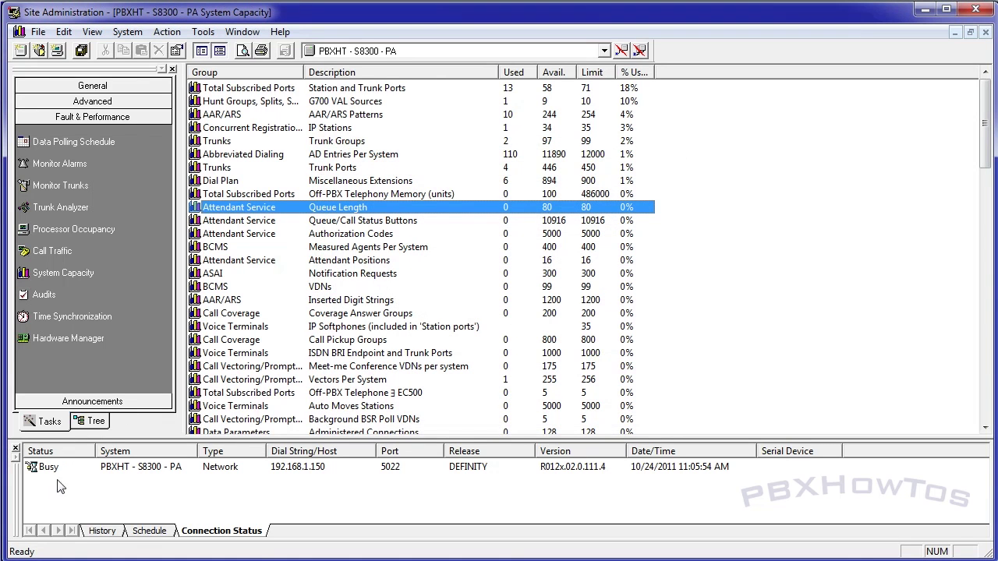
left_click(133, 534)
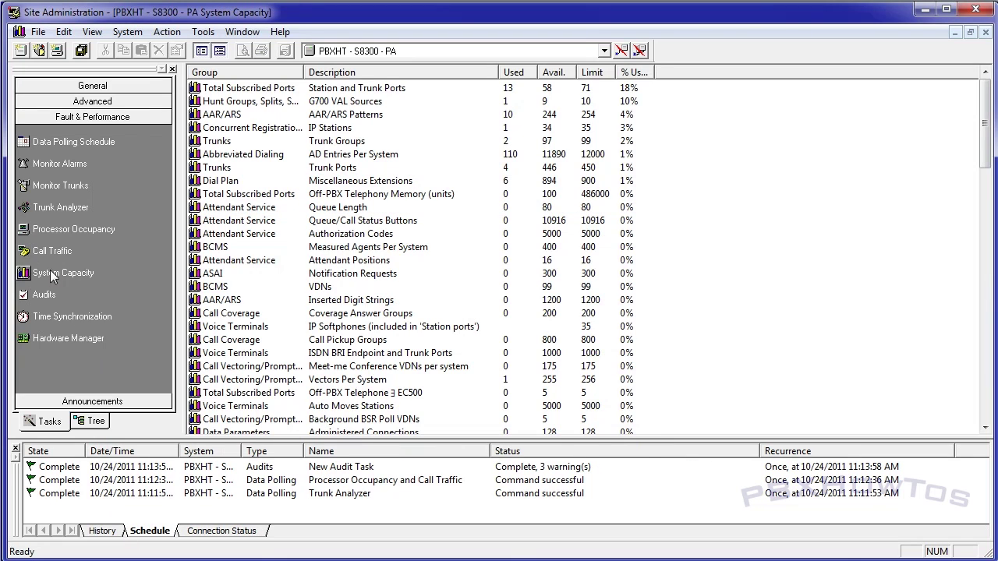
Recheck the audit options without creating another task, and review the completed audit's warnings in the history
left_click(47, 299)
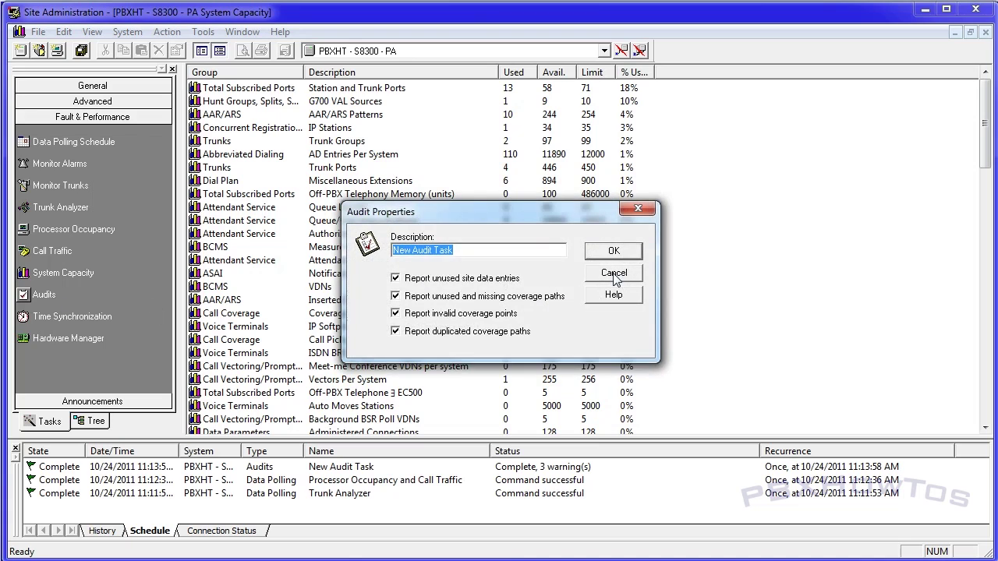
left_click(618, 273)
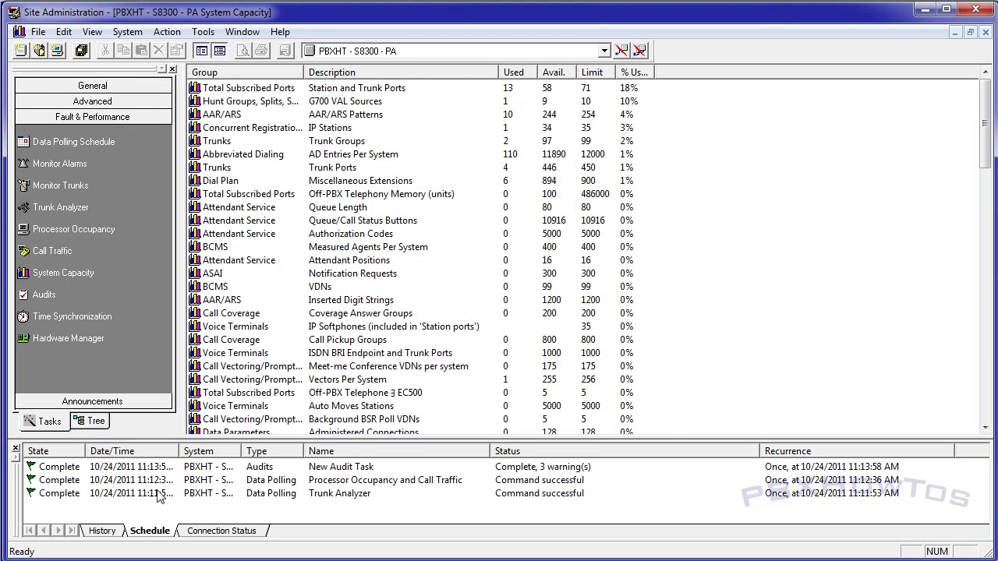
left_click(216, 467)
left_click(112, 533)
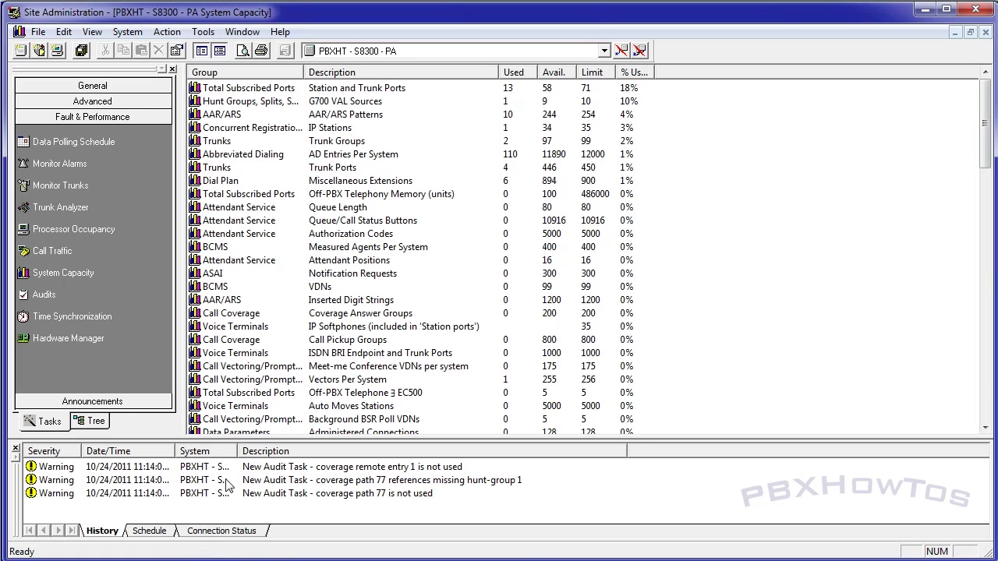
Look over and cancel the Time Synchronization setup, and inspect the circuit properties of board 001V4 in Hardware Manager
left_click(80, 317)
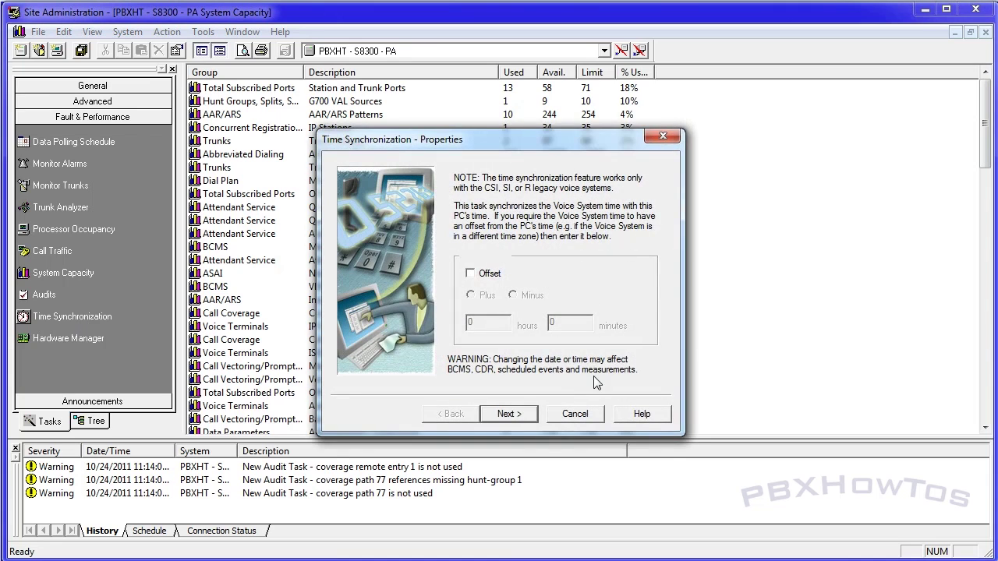
left_click(576, 417)
left_click(57, 340)
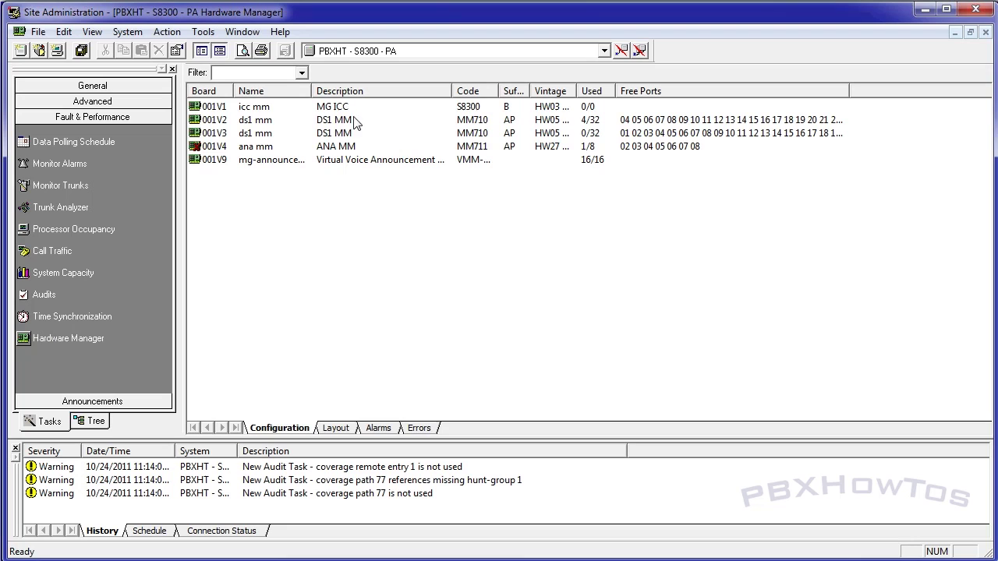
right_click(210, 147)
left_click(252, 156)
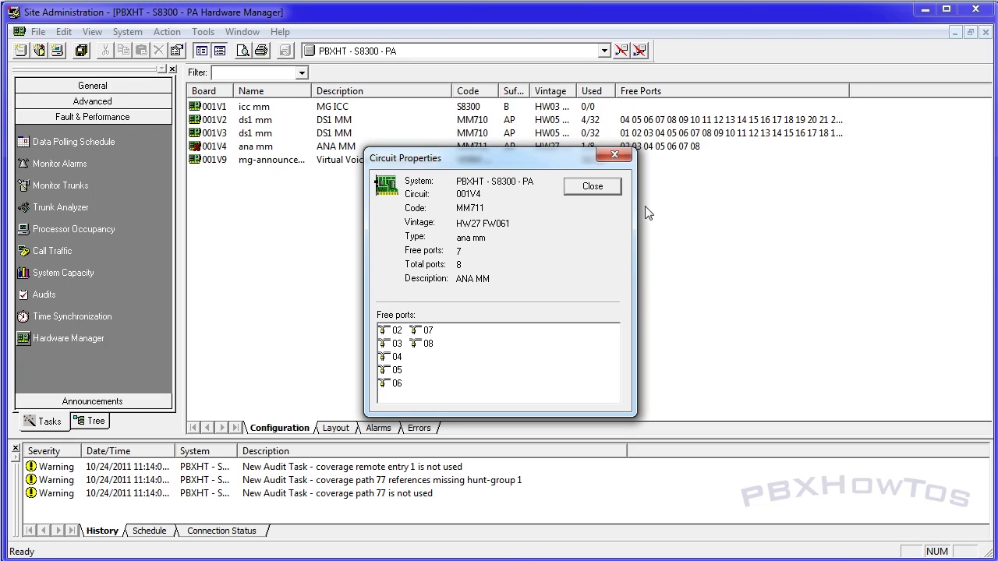
left_click(592, 187)
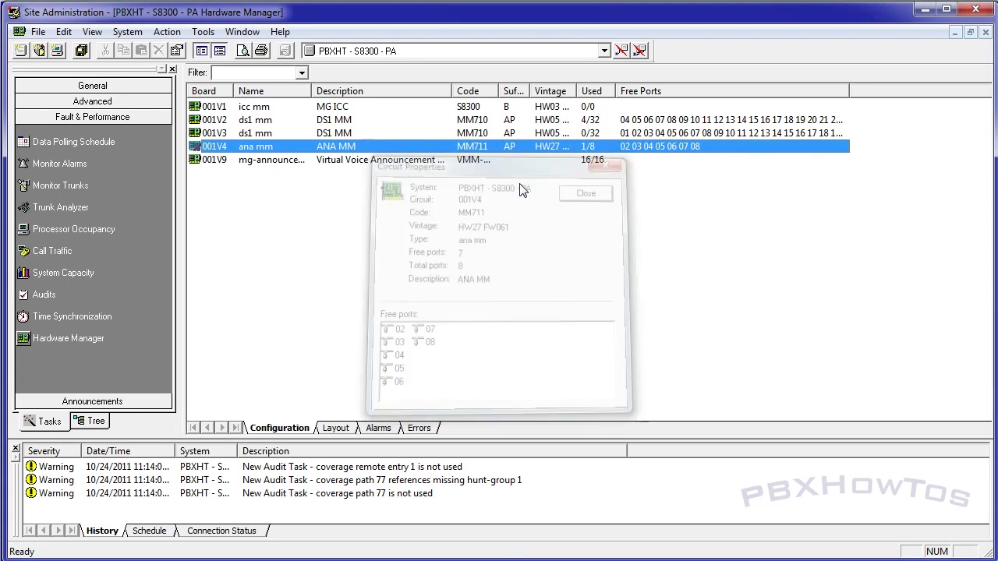
View the alarms, media gateway layout, configuration and errors with Hardware Manager filtered to board 001V9
right_click(286, 155)
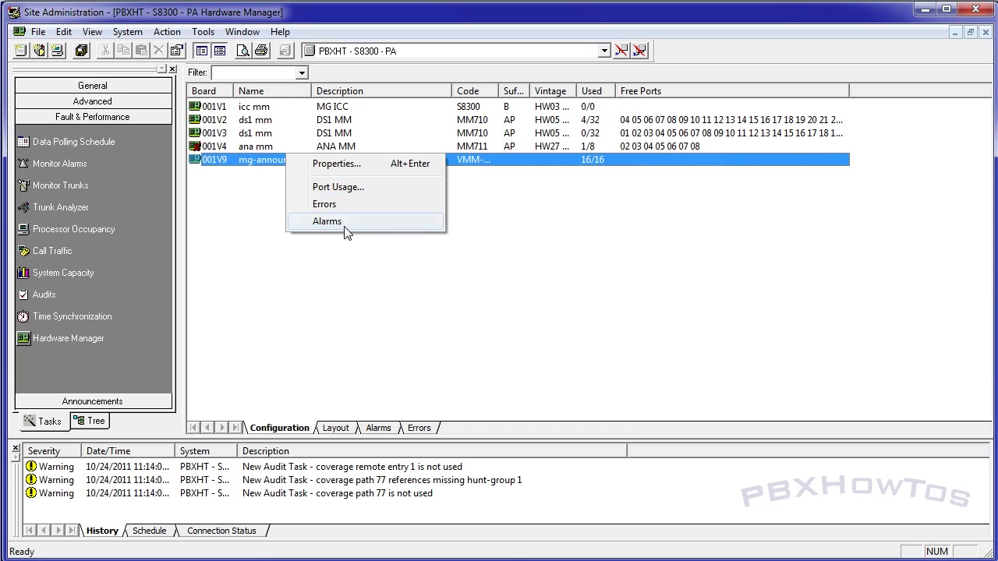
left_click(327, 221)
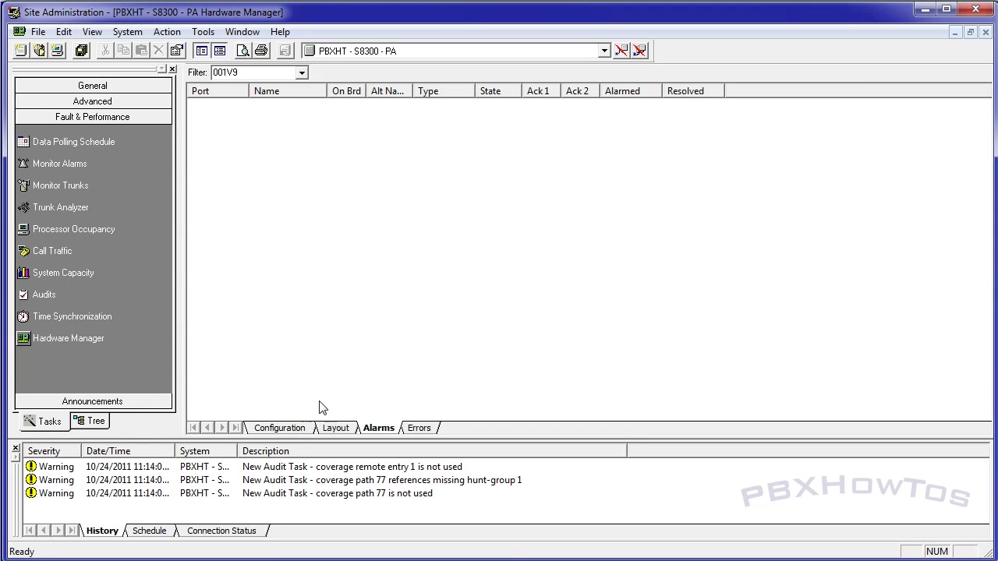
left_click(333, 430)
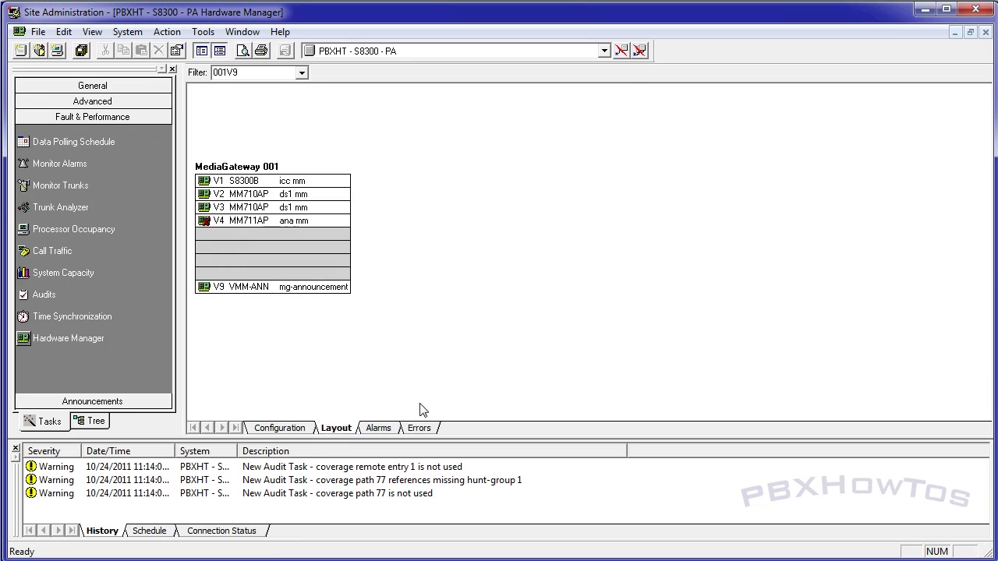
left_click(274, 429)
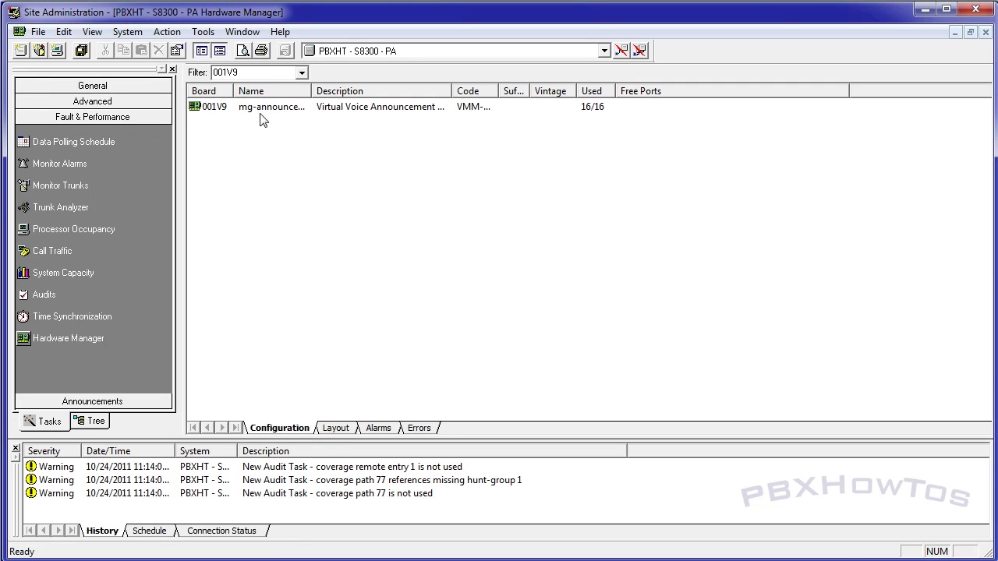
left_click(403, 431)
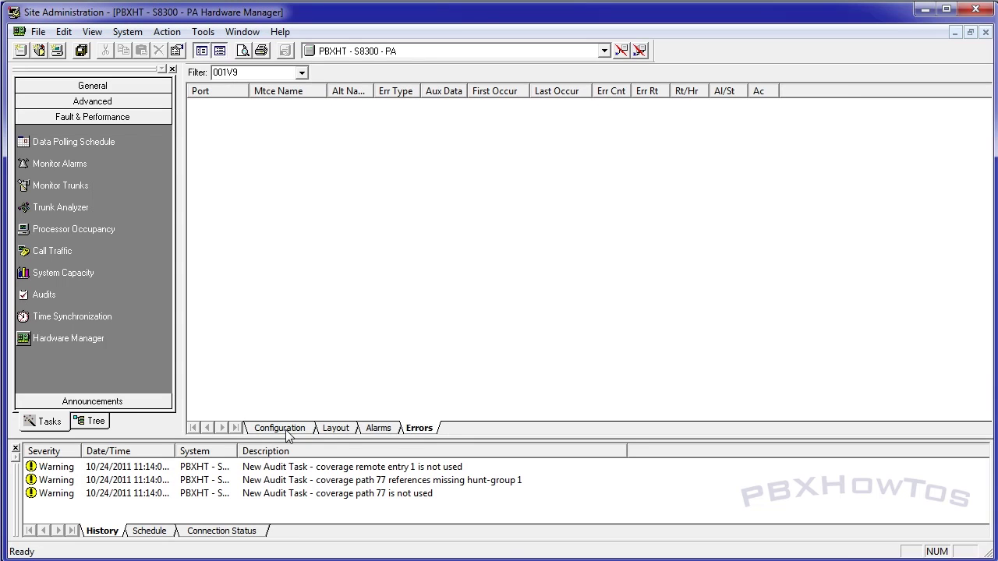
Filter the hardware errors to board 001V4 and select the CO-TRK entry with error type 3585
double_click(279, 72)
left_click(302, 72)
left_click(262, 95)
left_click(275, 106)
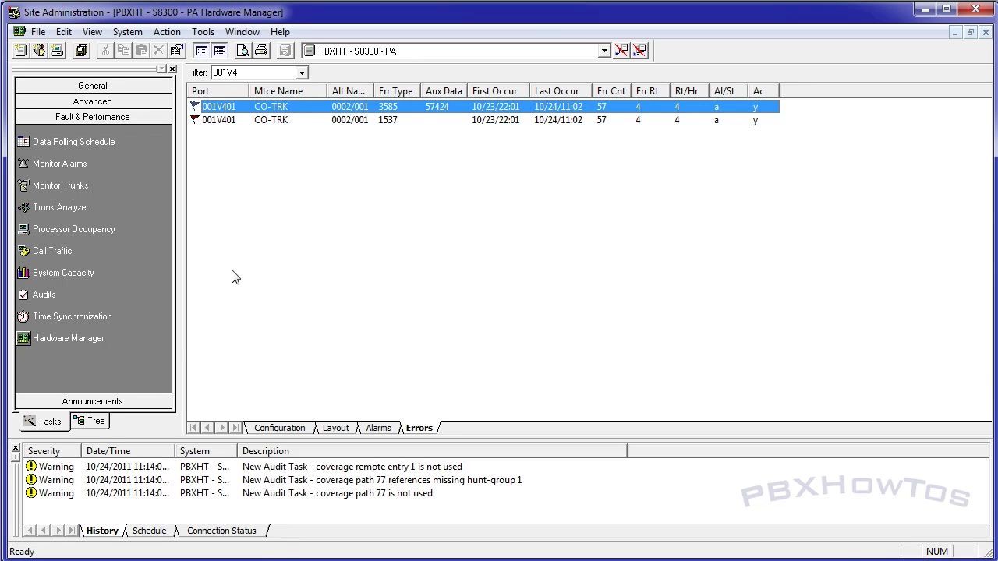
Glance at the Announcements task group, return to Fault & Performance, and switch from the task list to the system tree
left_click(89, 404)
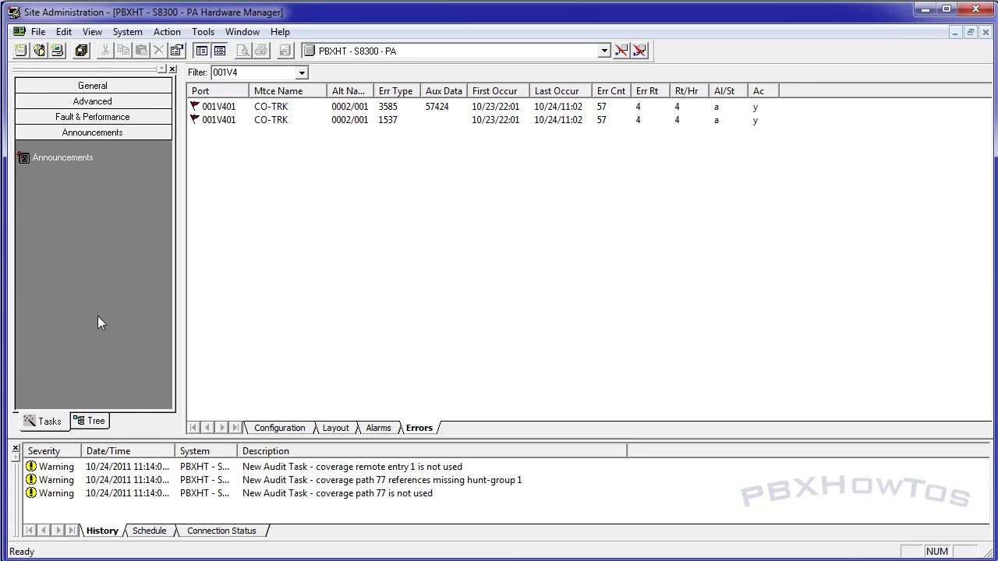
left_click(87, 117)
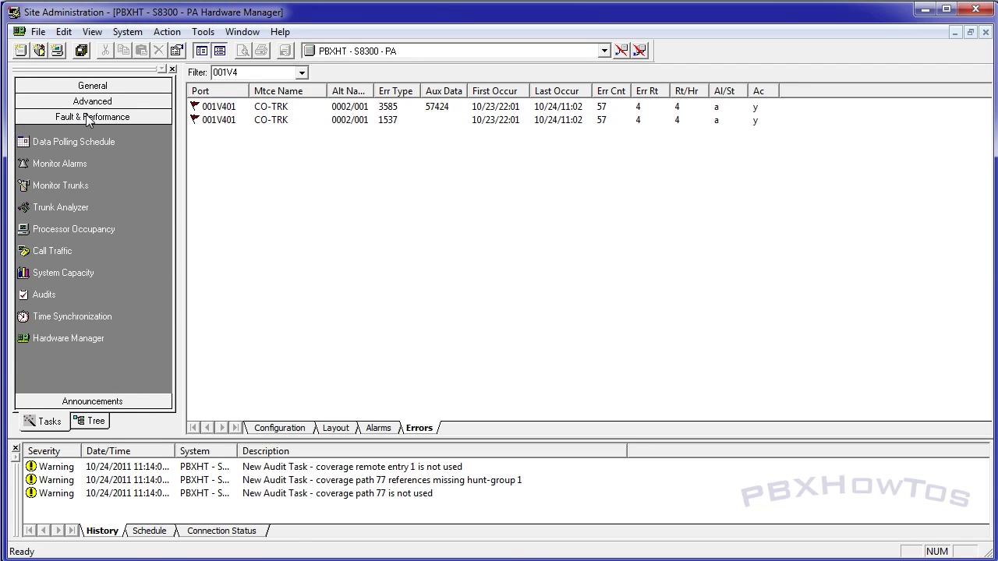
left_click(88, 425)
left_click(70, 426)
left_click(92, 426)
left_click(71, 425)
left_click(95, 426)
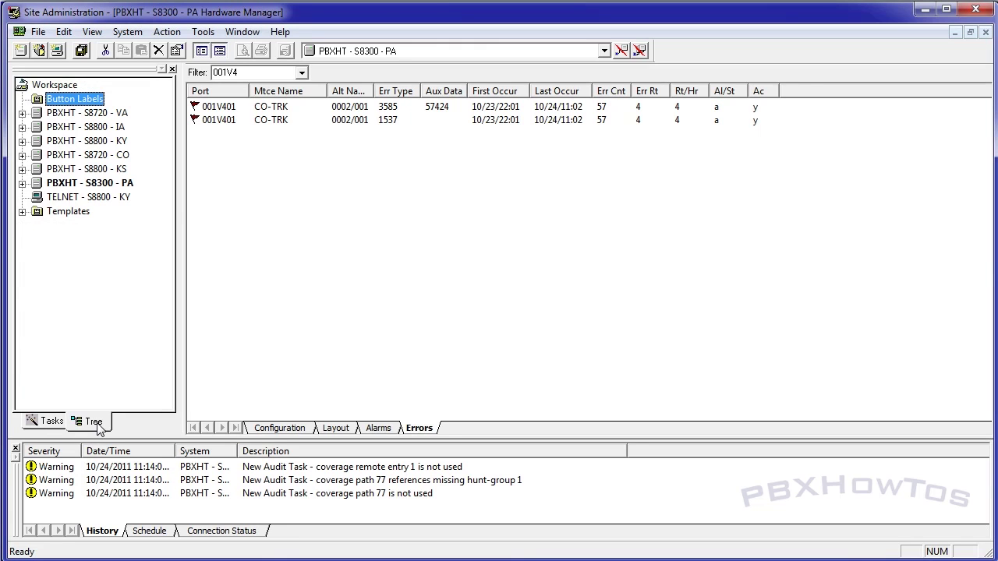
Show the Fault & Performance tasks for PBXHT - S8720 - VA, and expand the System command folder under PBXHT - S8300 - PA
right_click(82, 115)
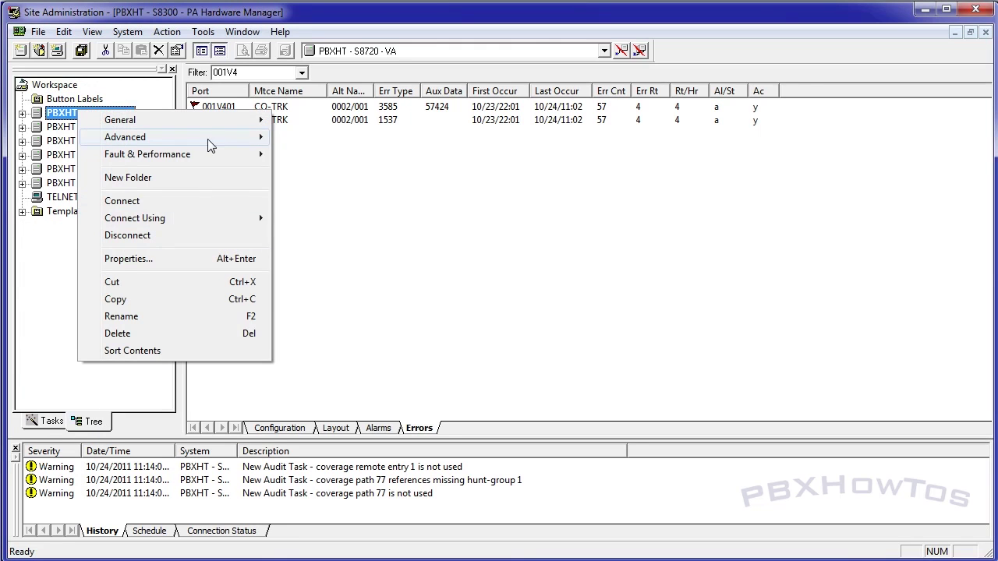
mouse_move(211, 154)
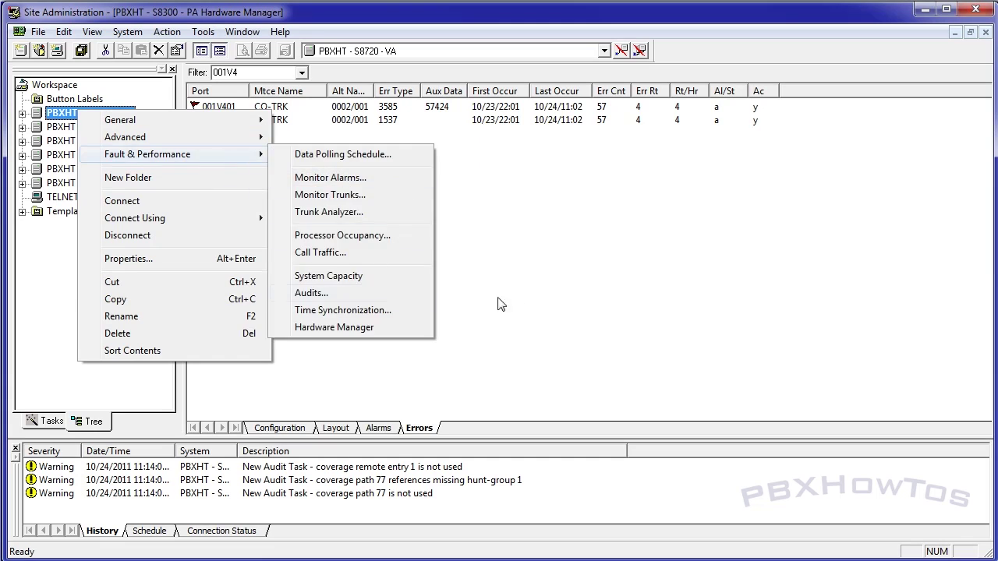
left_click(327, 325)
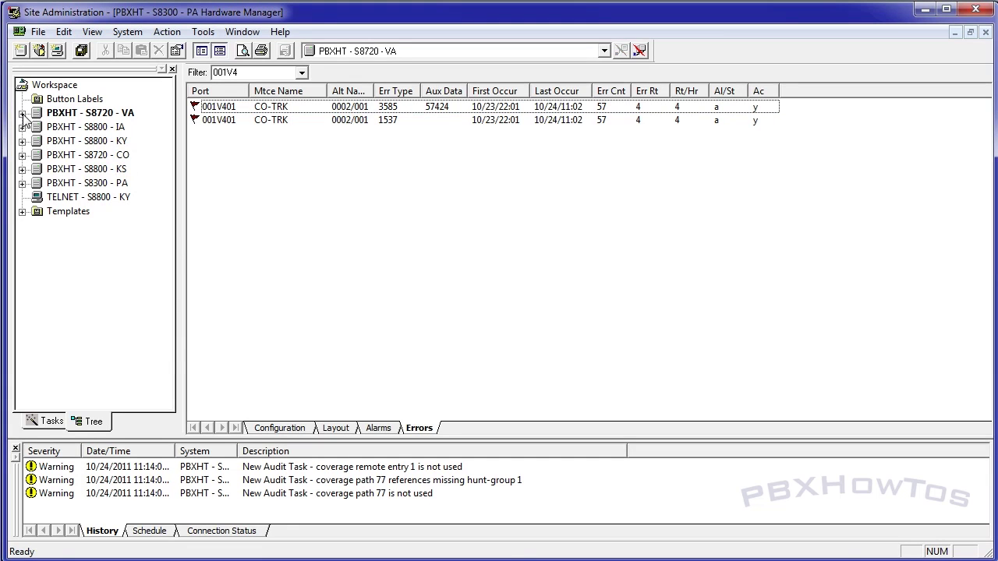
left_click(23, 184)
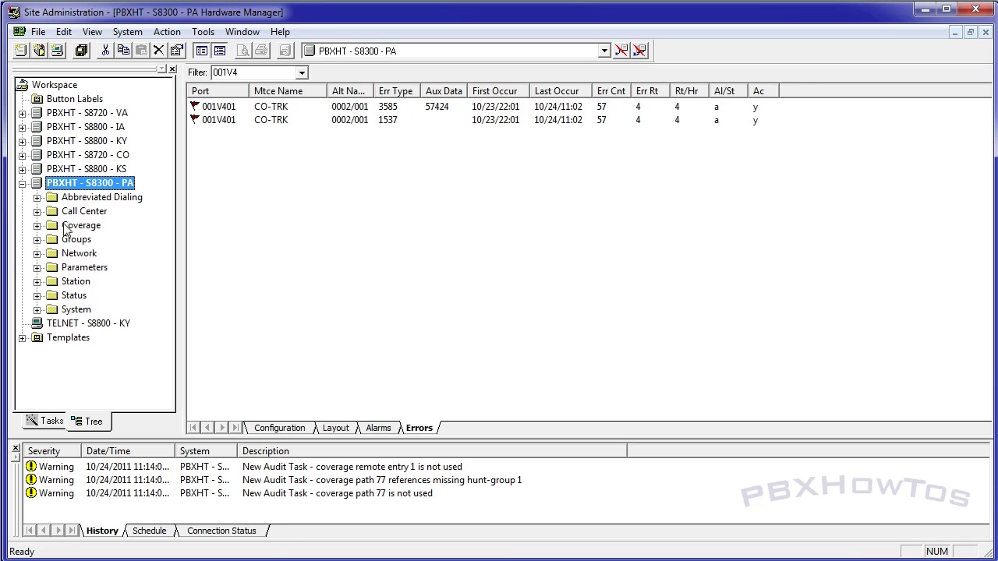
left_click(37, 310)
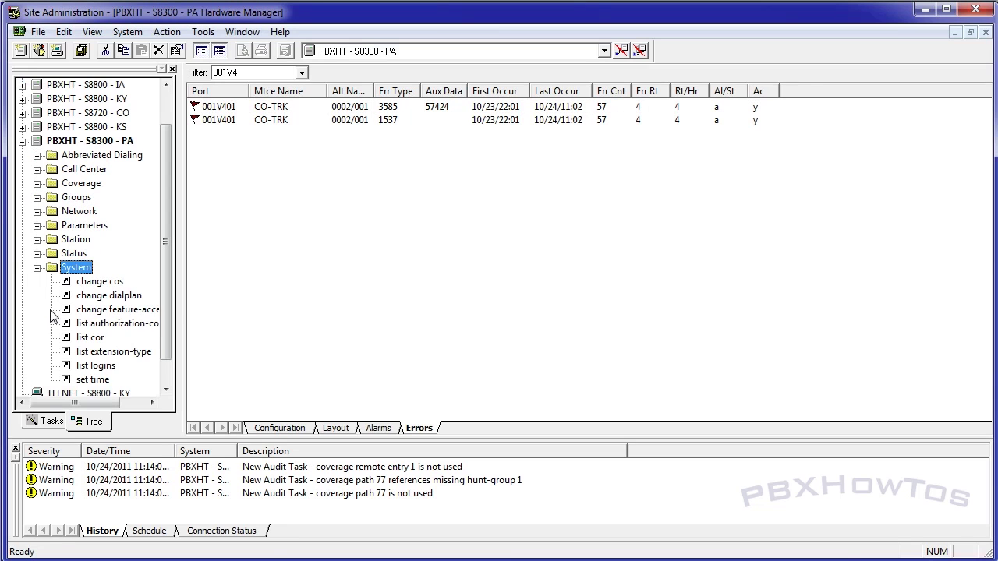
Check the actions available for the list extension-type command, and collapse the System folder and the PBXHT - S8300 - PA branch
right_click(94, 357)
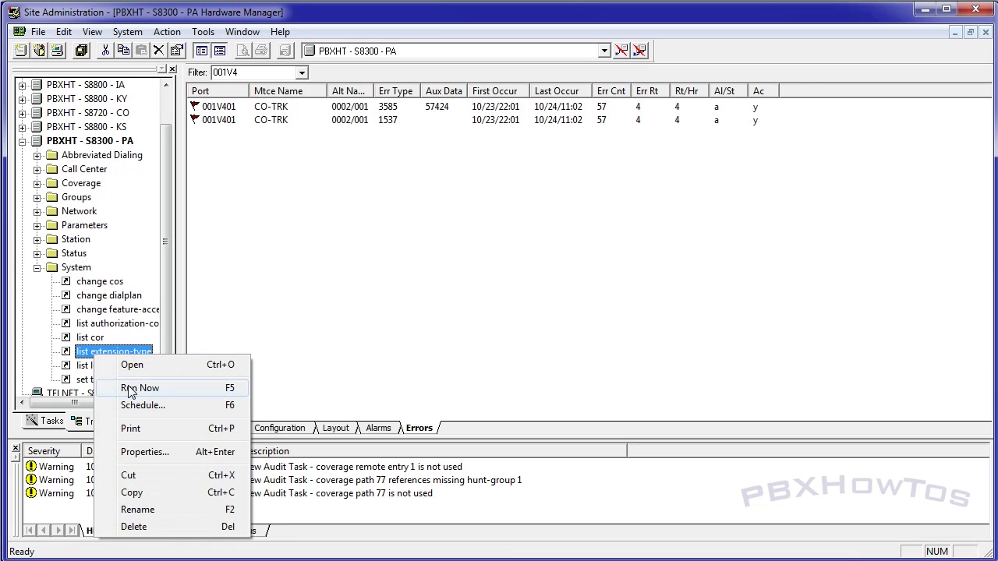
left_click(397, 323)
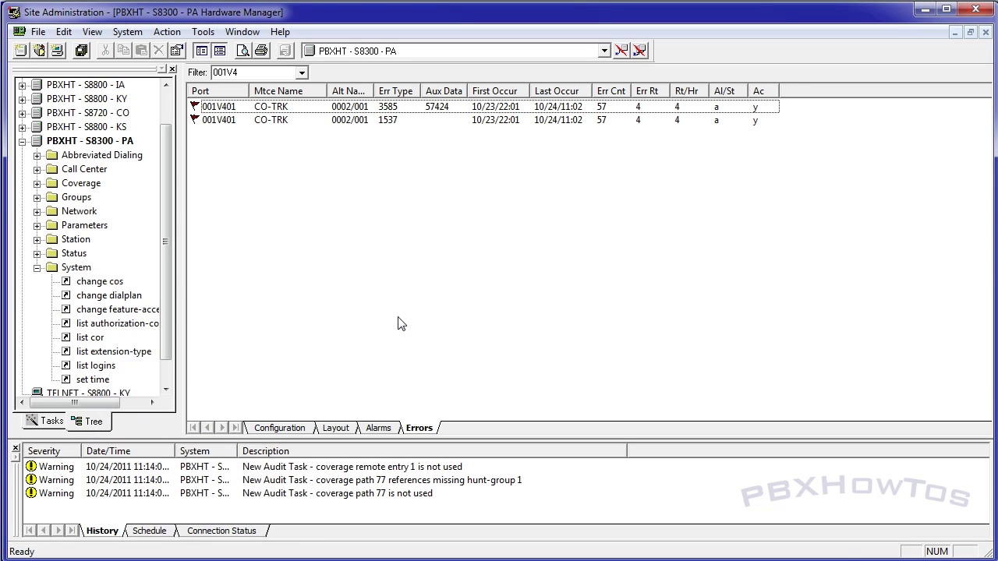
left_click(36, 268)
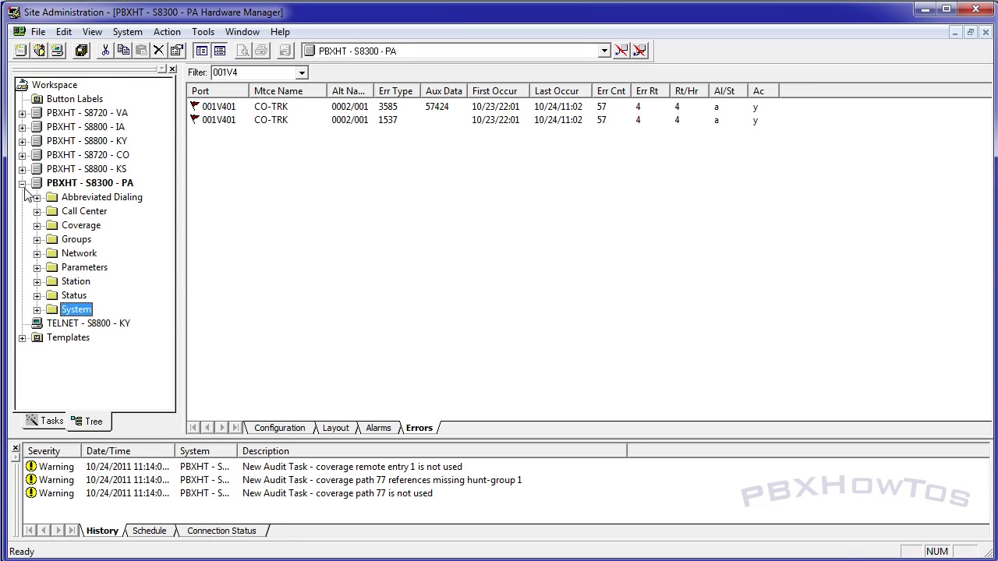
left_click(22, 184)
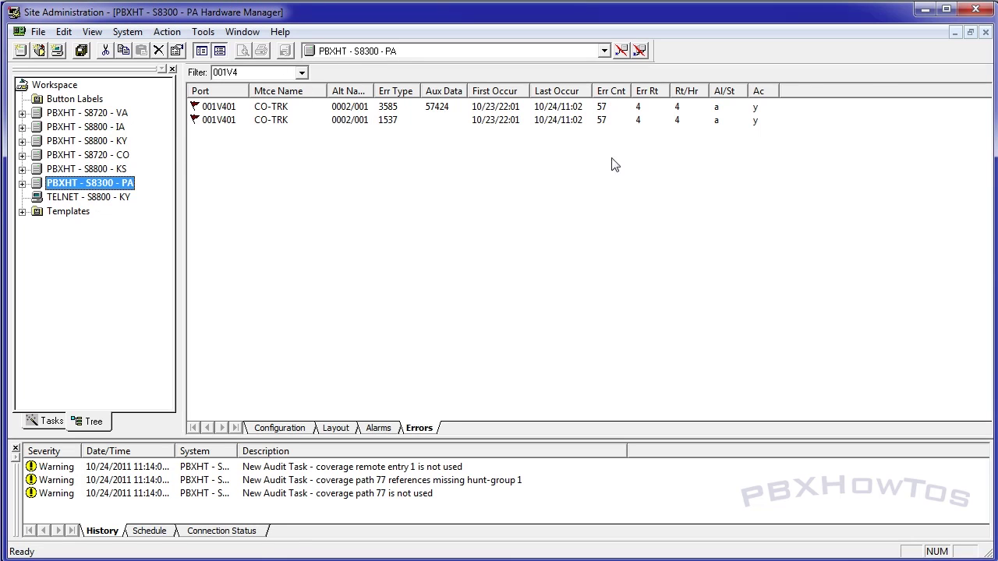
Close the Hardware Manager and System Capacity windows and start a GEDI session on PBXHT - S8300 - PA
left_click(986, 33)
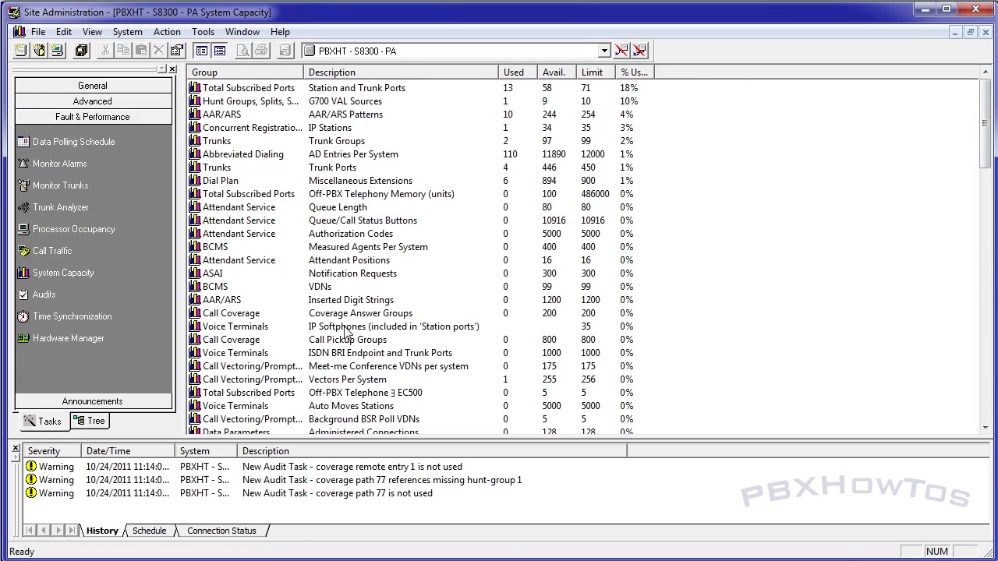
left_click(985, 33)
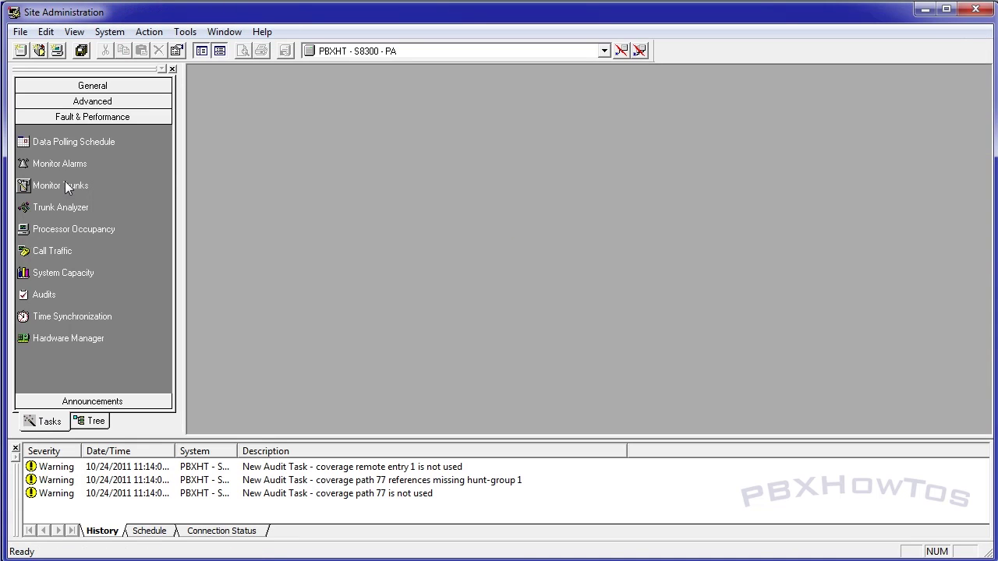
left_click(89, 86)
left_click(45, 109)
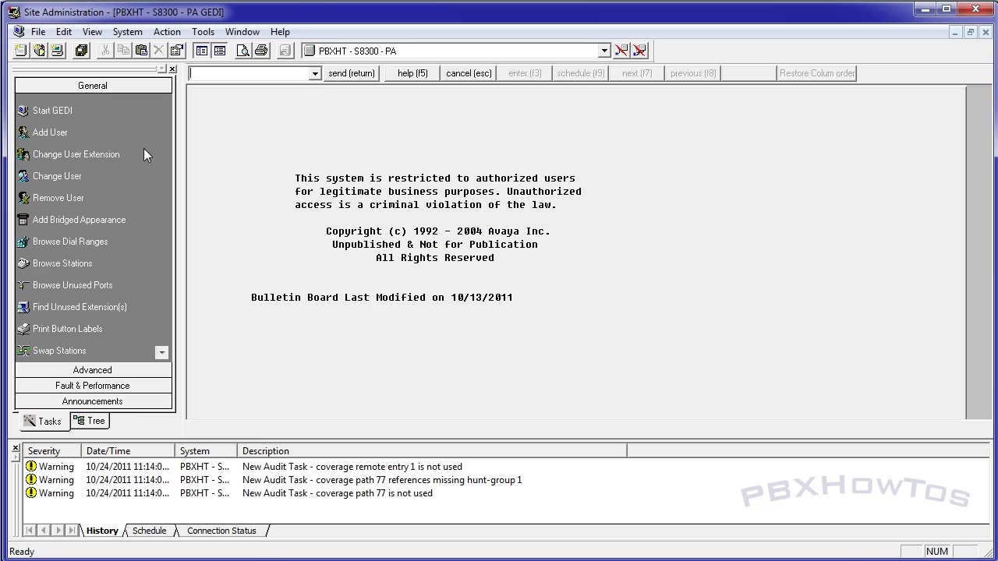
Run "display station 1000" in GEDI, view the station's pages through page 4, and cancel and close the session
type("display station 1000")
key("Return")
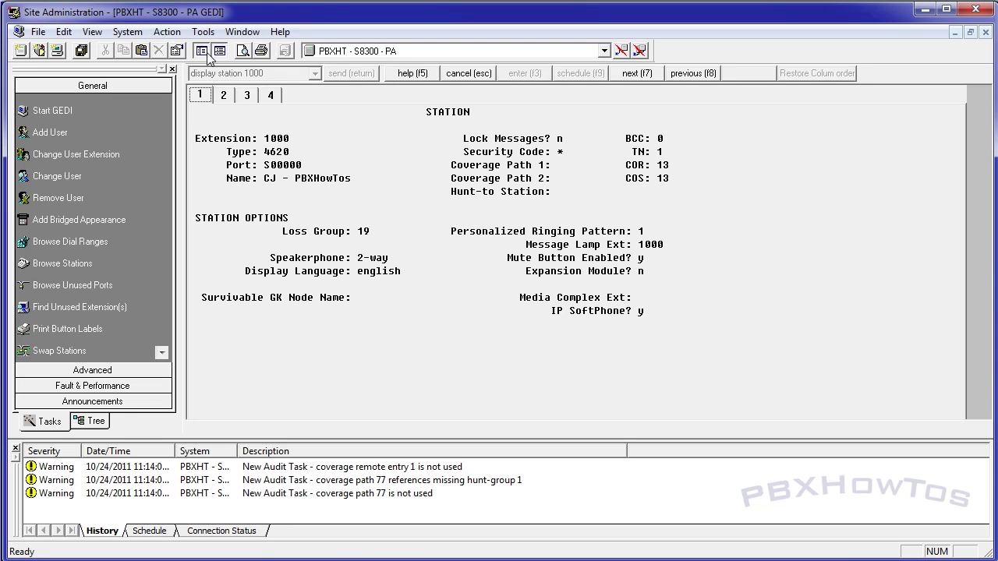
left_click(231, 99)
left_click(273, 97)
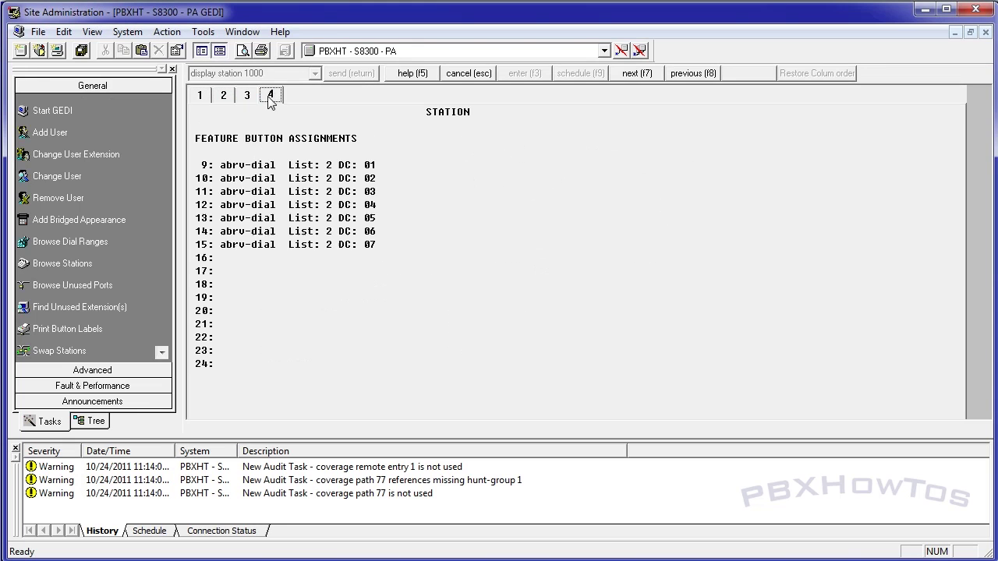
left_click(477, 74)
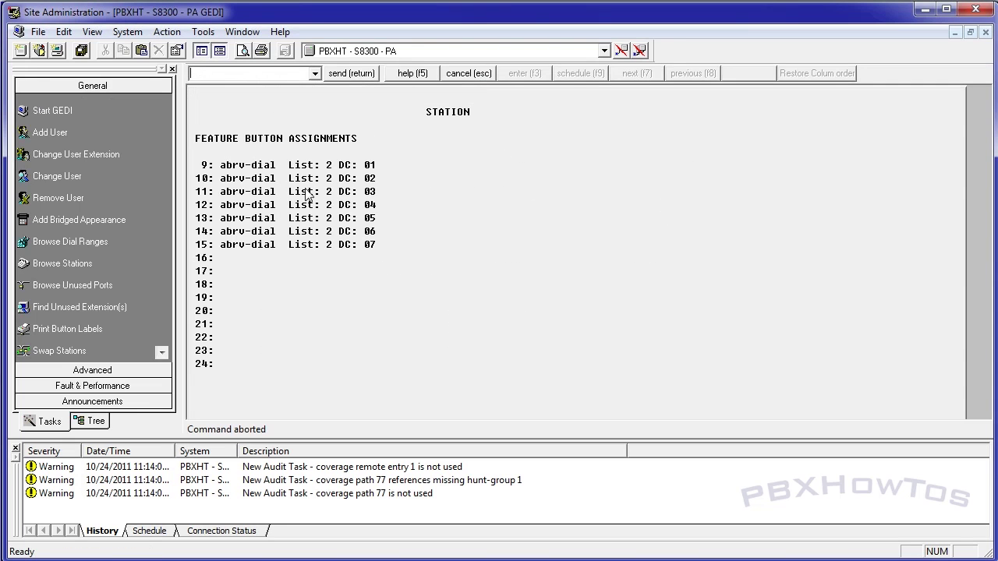
left_click(986, 32)
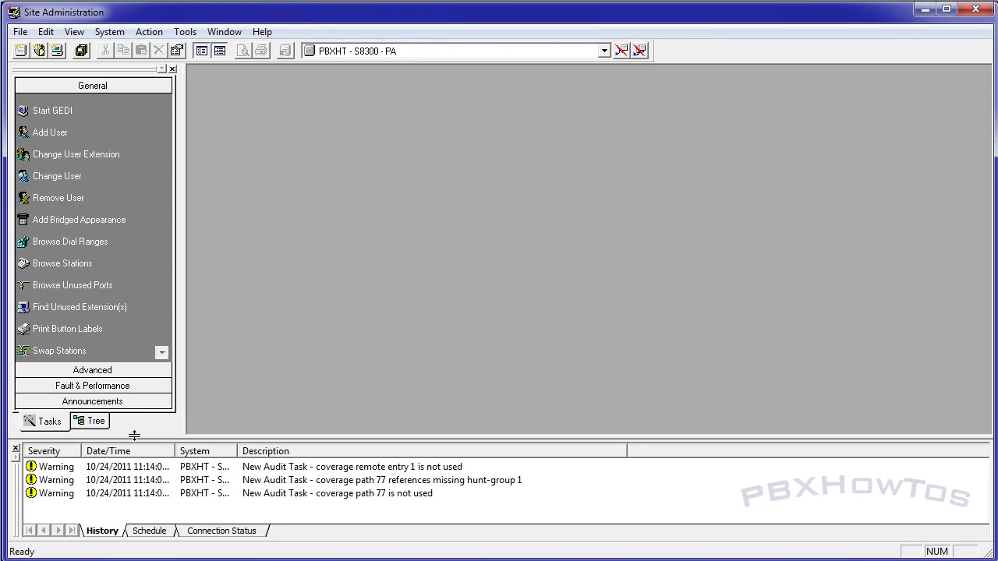
Start a terminal emulation session on PBXHT - S8300 - PA and run "display station 1000"
left_click(106, 371)
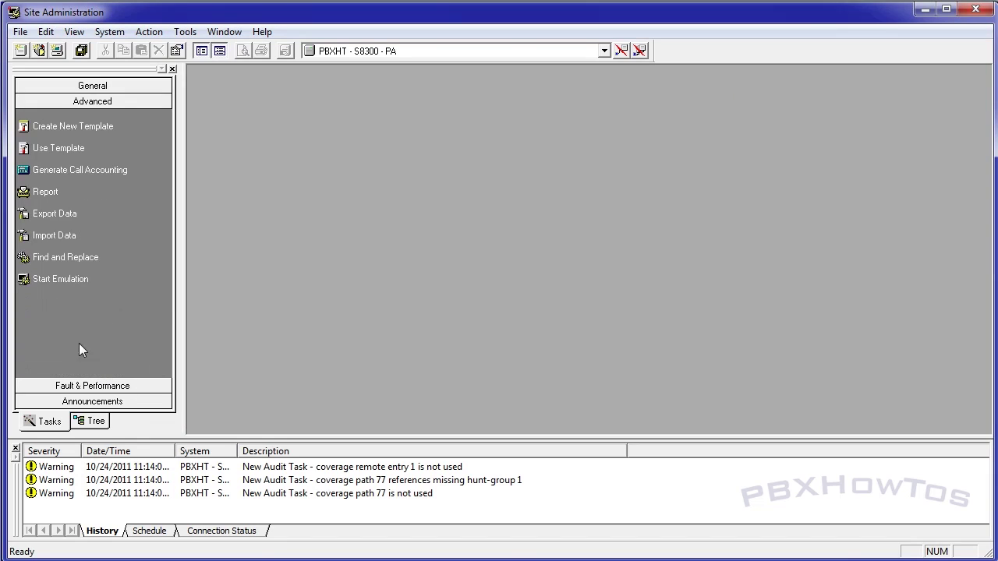
left_click(51, 279)
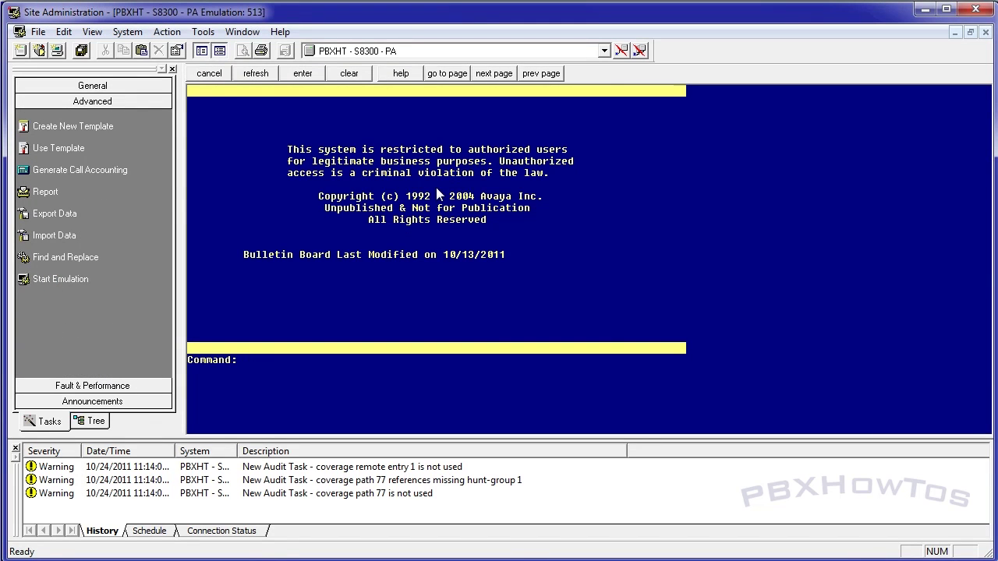
type("display station 10")
type("00")
key("Return")
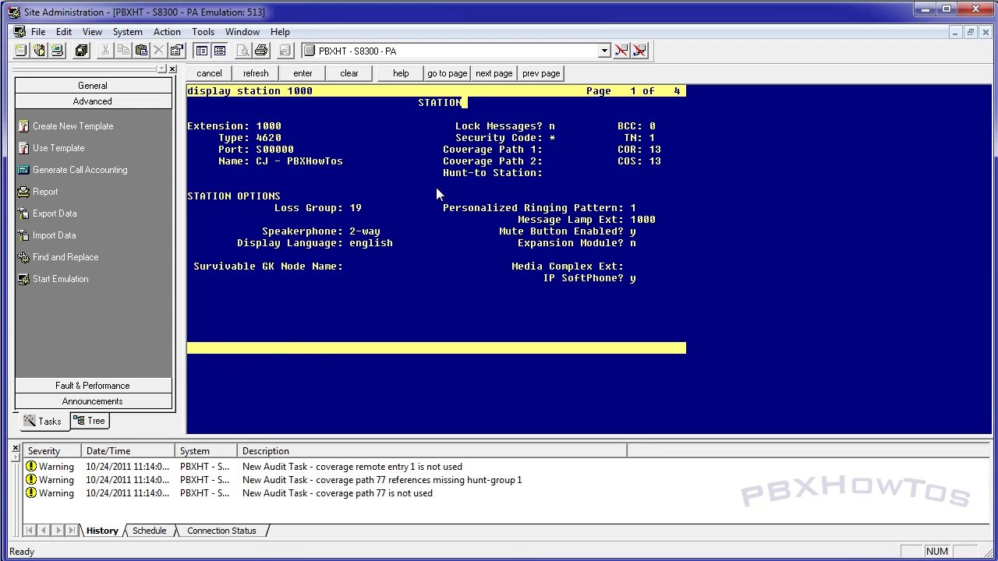
Page forward and back through the station 1000 form in the emulation, and cancel the display command at page 1
key("F7")
key("F7")
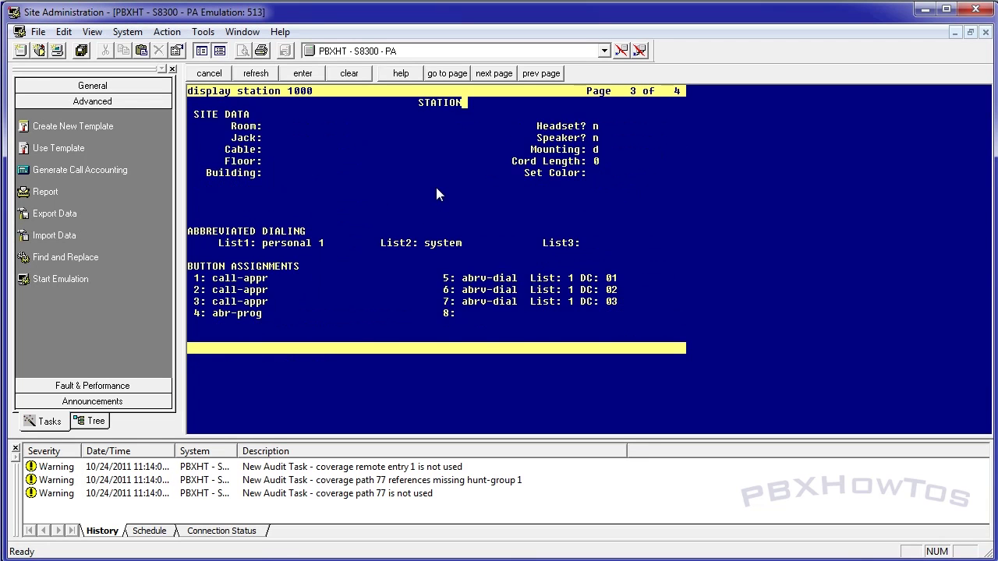
key("F7")
key("F8")
key("F8")
key("F7")
key("F8")
key("F8")
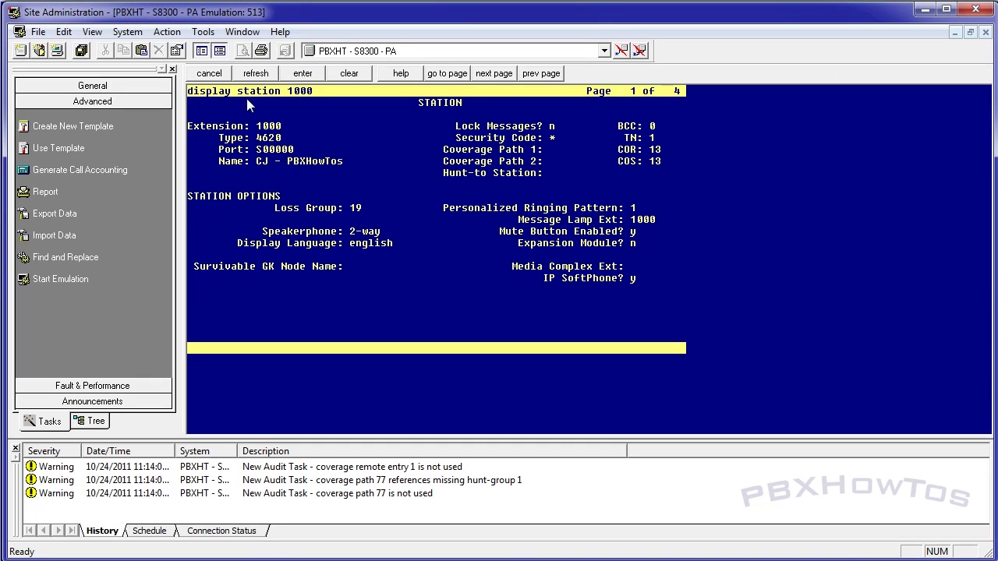
left_click(209, 73)
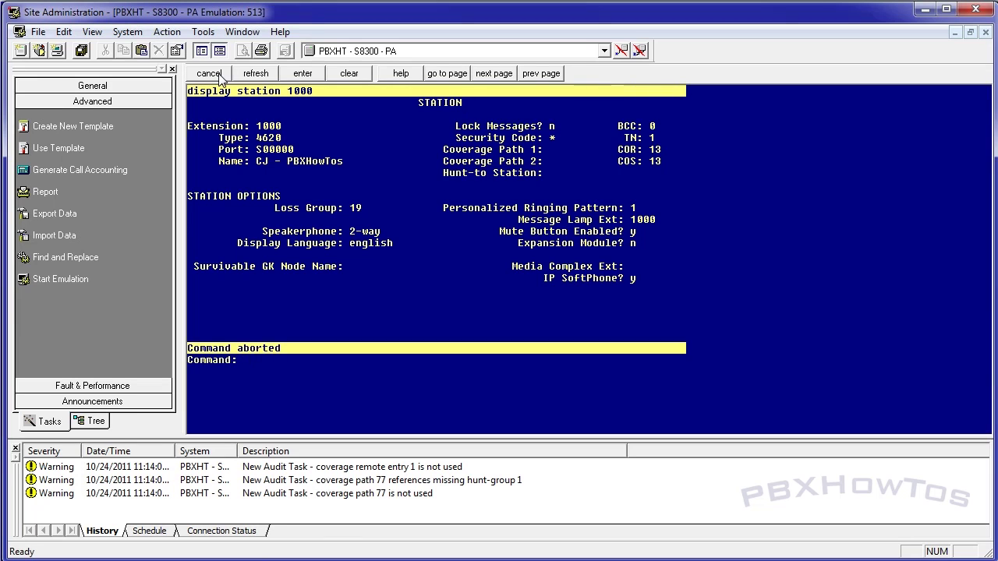
Run "list station" in the emulation, cancel the listing, and close the emulation session
type("list station")
key("Return")
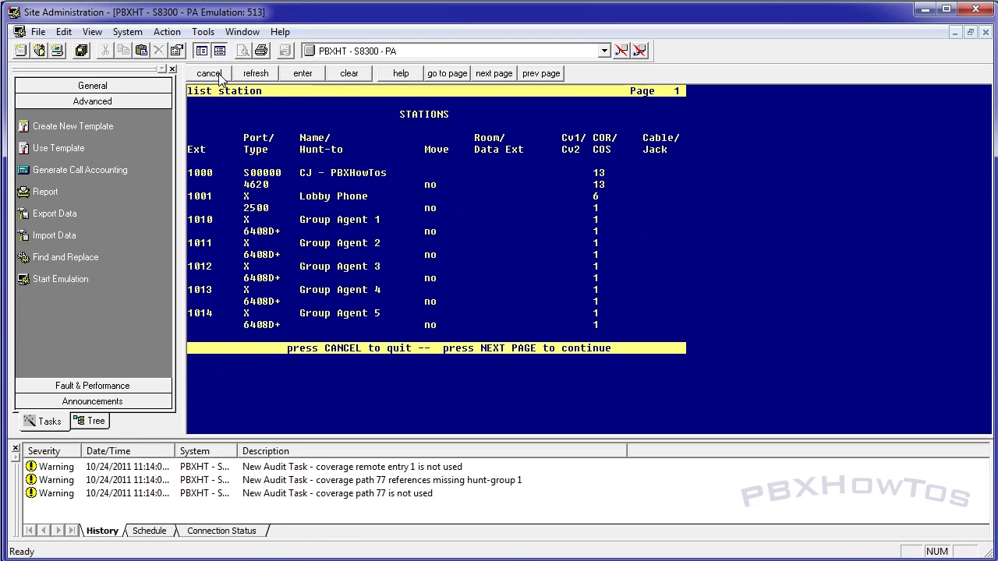
left_click(219, 75)
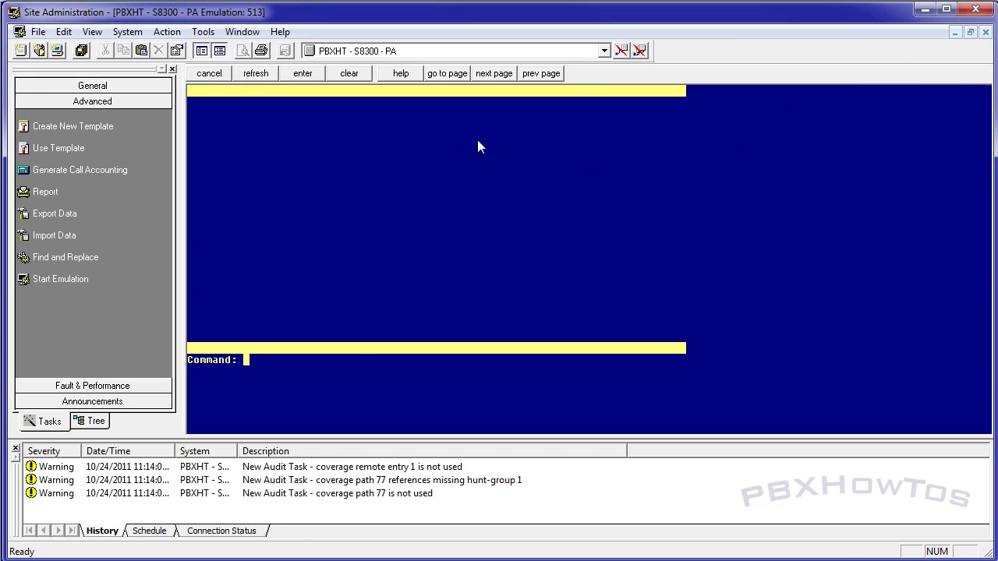
left_click(985, 32)
Start a GEDI session again and run "list sta" to list the stations
left_click(55, 106)
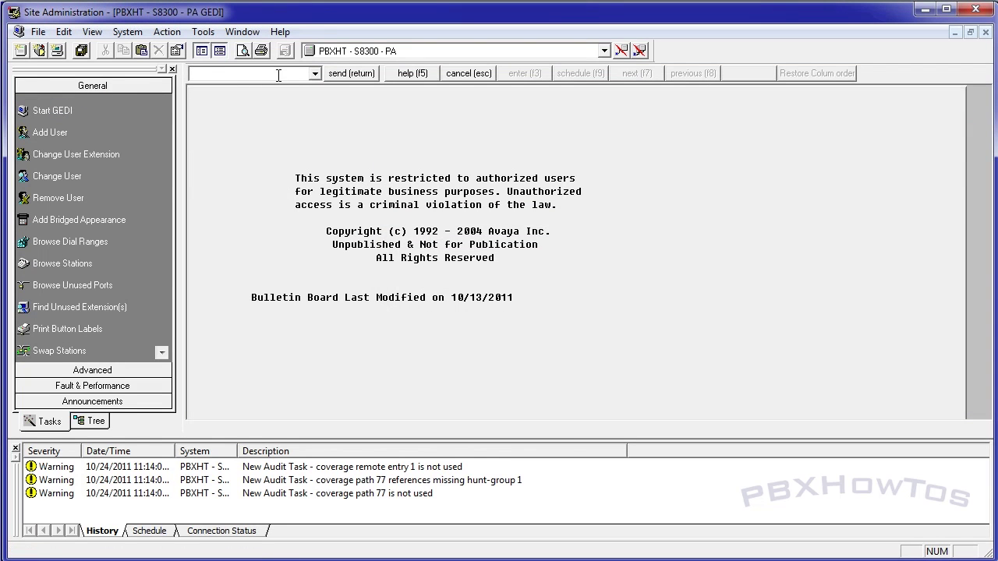
type("list sta")
key("Return")
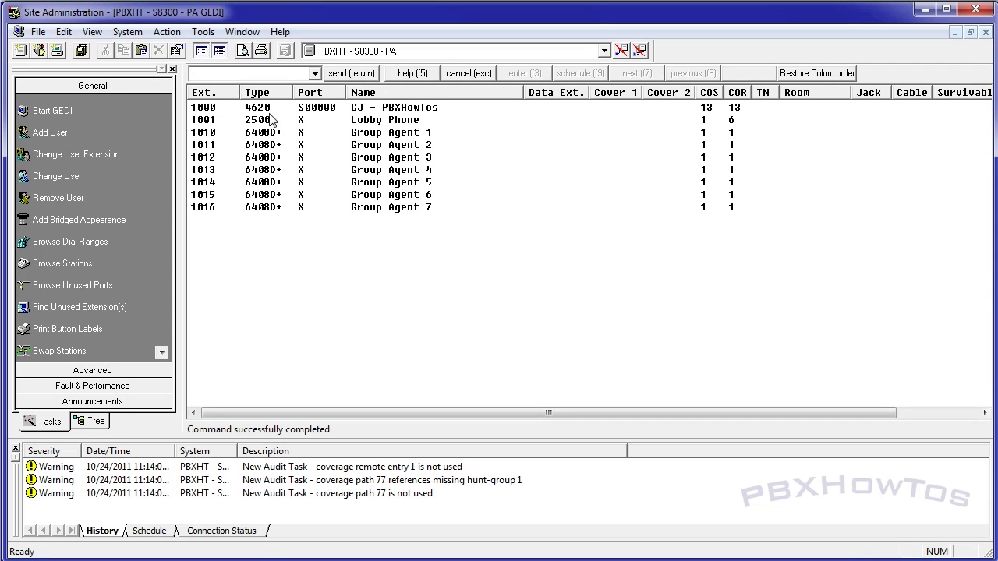
Look through the station list entries from Lobby Phone to Group Agent 7, and check the available file export command
left_click(320, 120)
left_click(329, 124)
left_click(330, 132)
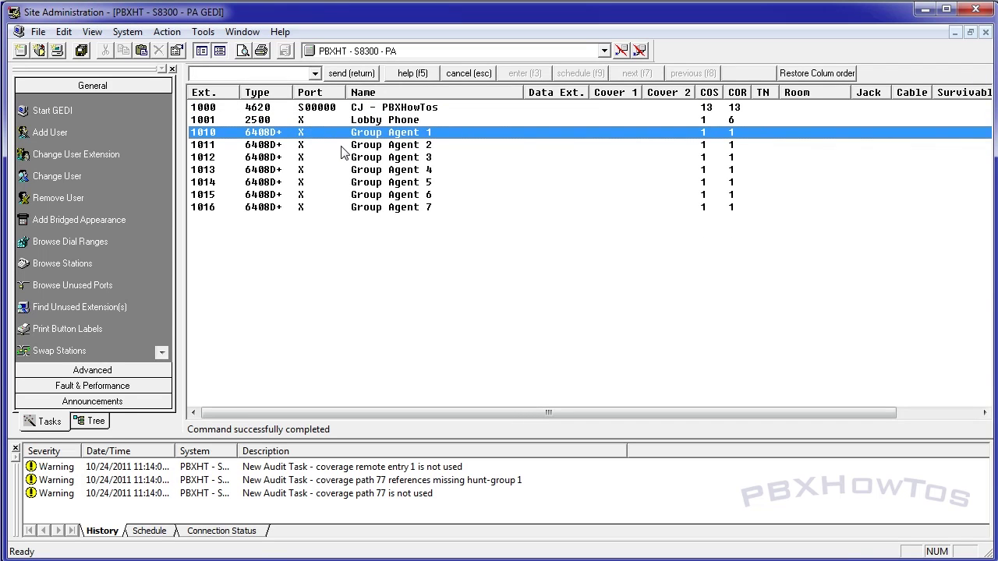
left_click(342, 145)
left_click(348, 158)
left_click(387, 195)
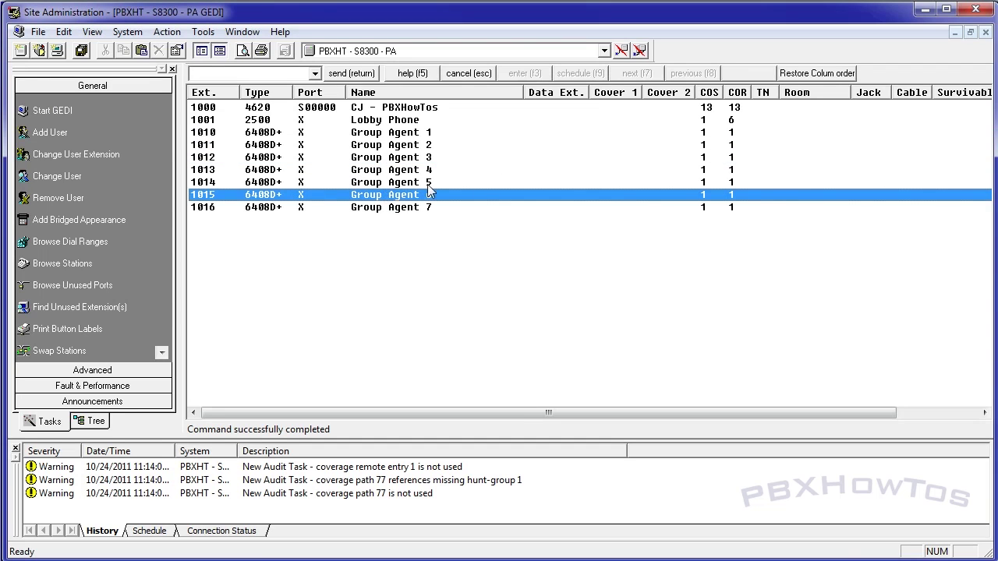
left_click_drag(624, 413, 445, 412)
left_click(37, 32)
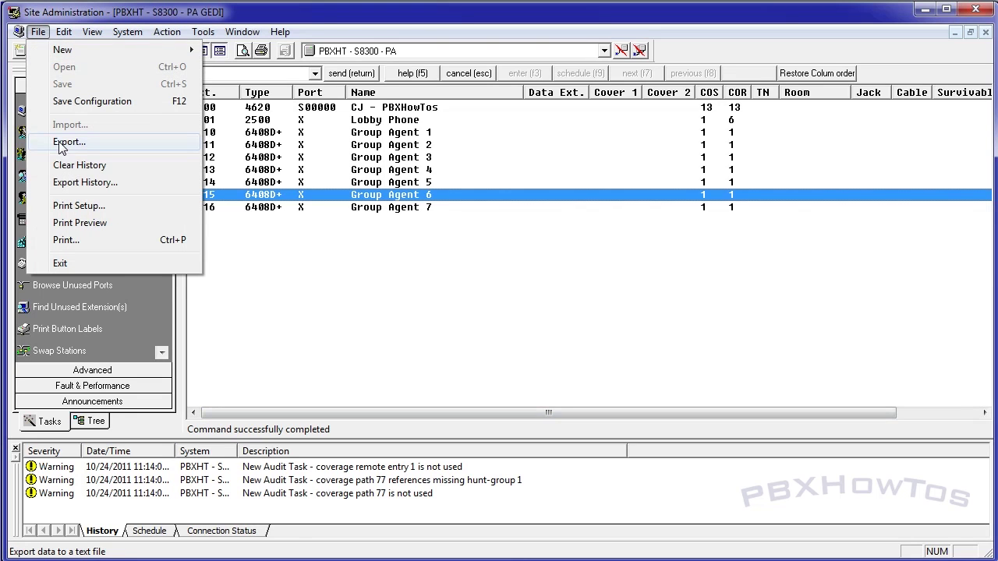
left_click(448, 207)
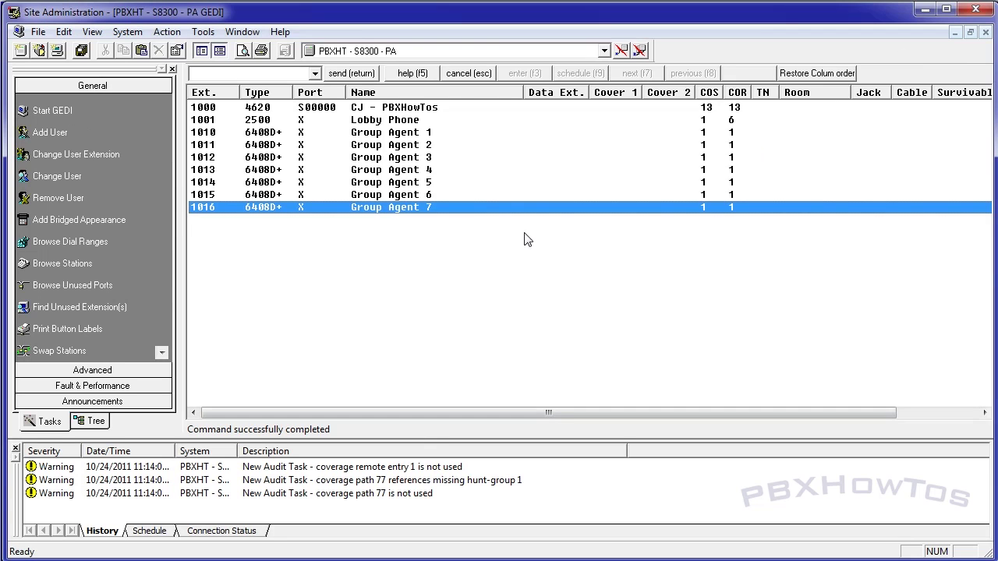
Close the GEDI session, start terminal emulation, and run "test alarms"
left_click(986, 32)
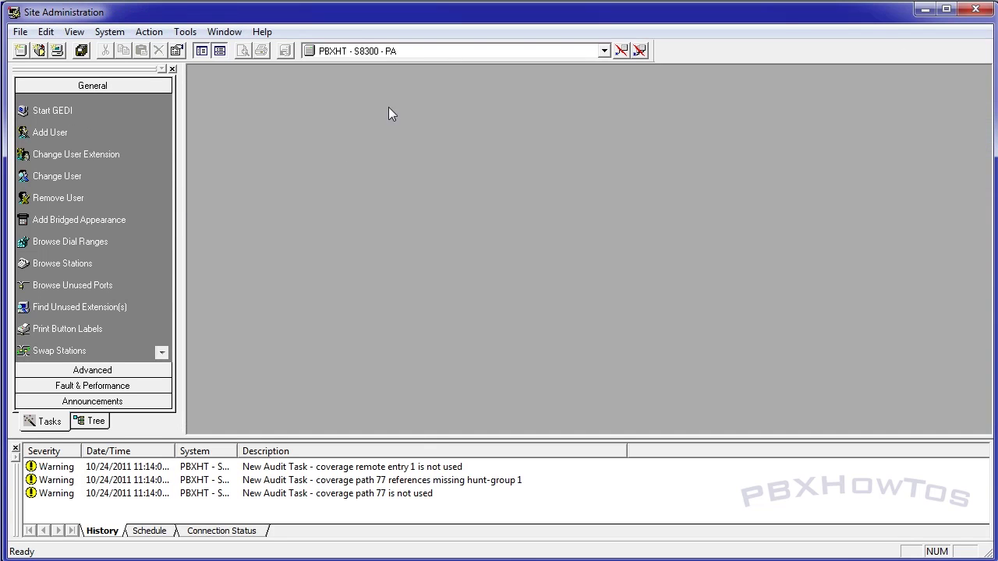
left_click(92, 370)
left_click(61, 279)
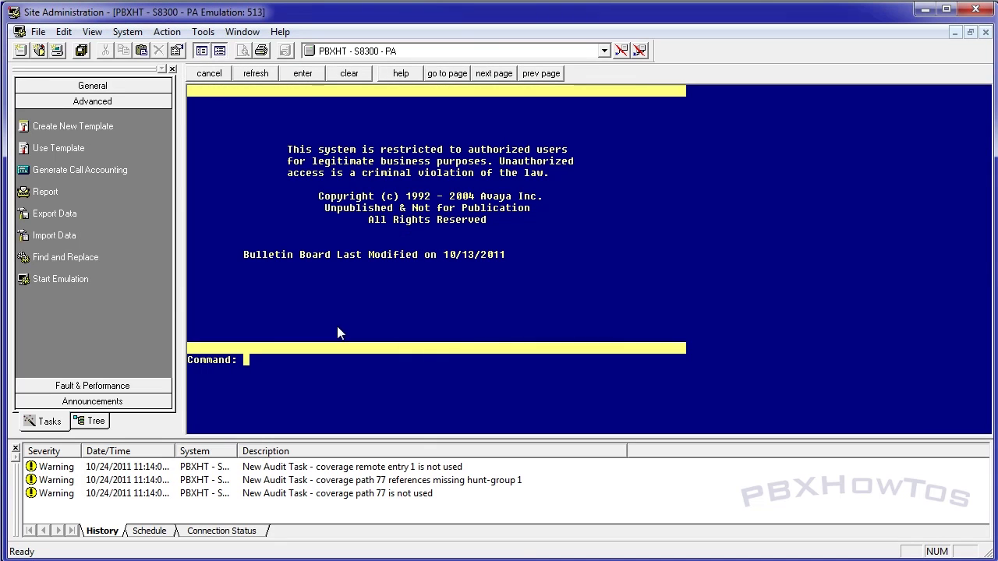
type("test alarms")
key("Return")
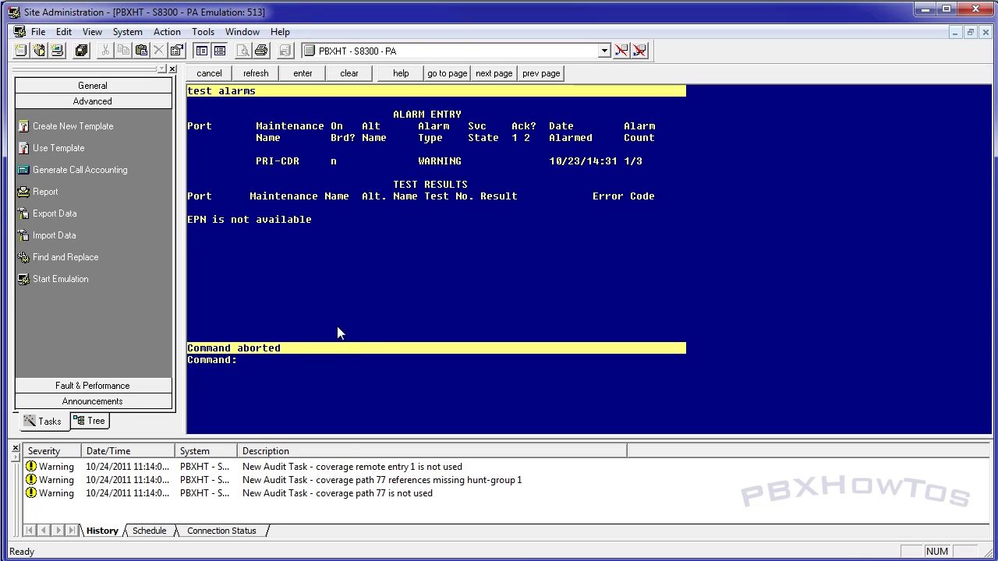
Check which help resources are offered, and review the General and Advanced task groups
left_click(280, 33)
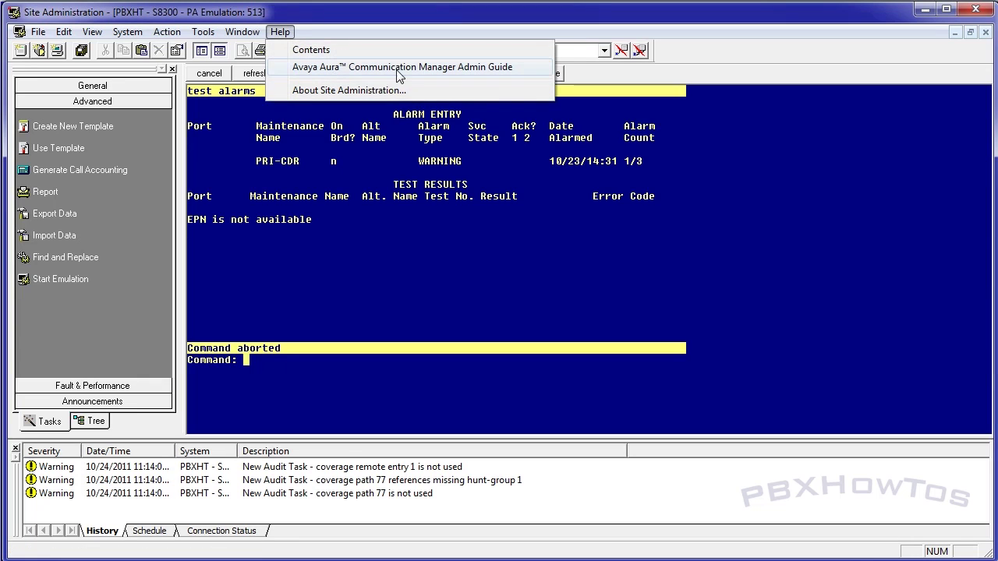
left_click(716, 84)
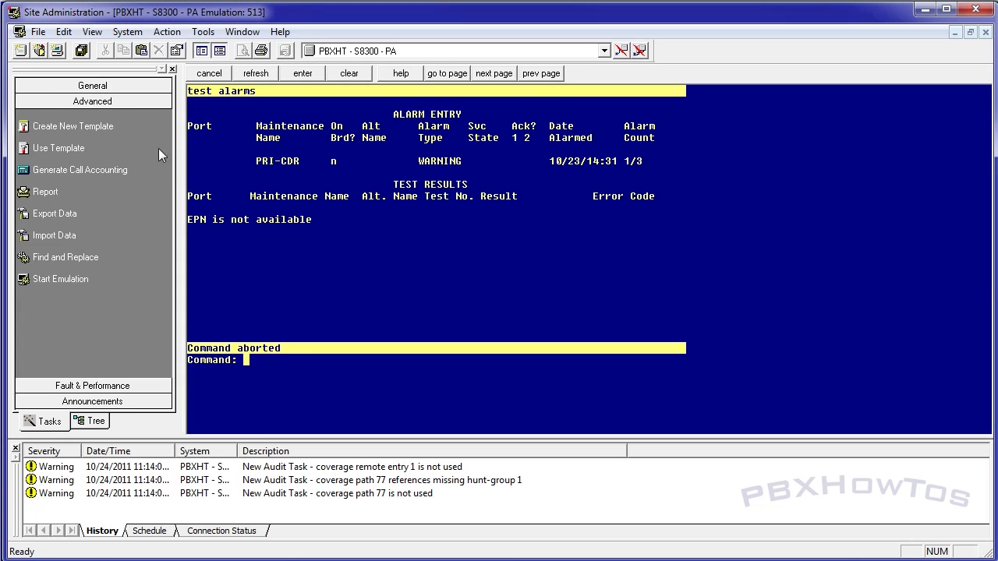
left_click(109, 88)
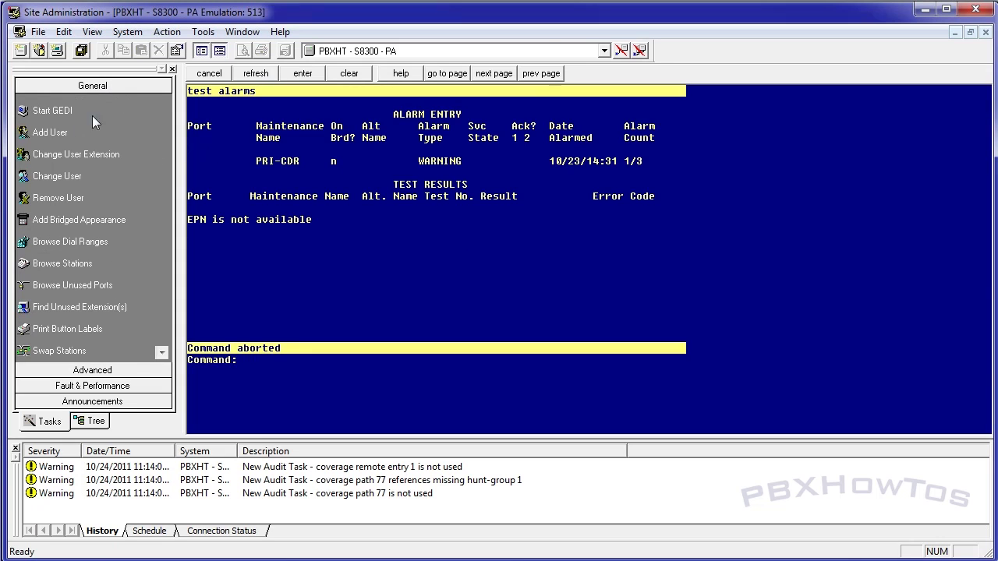
left_click(78, 369)
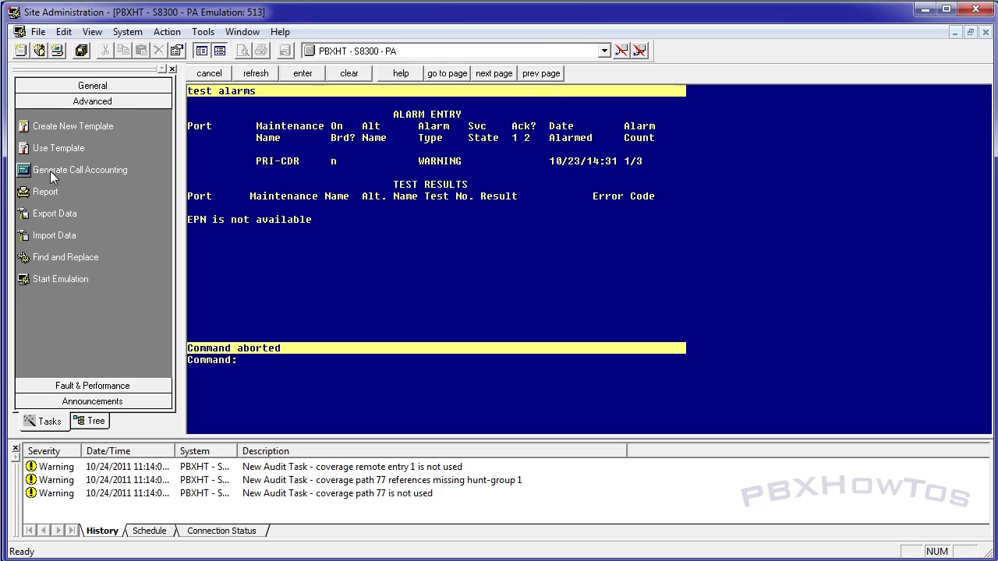